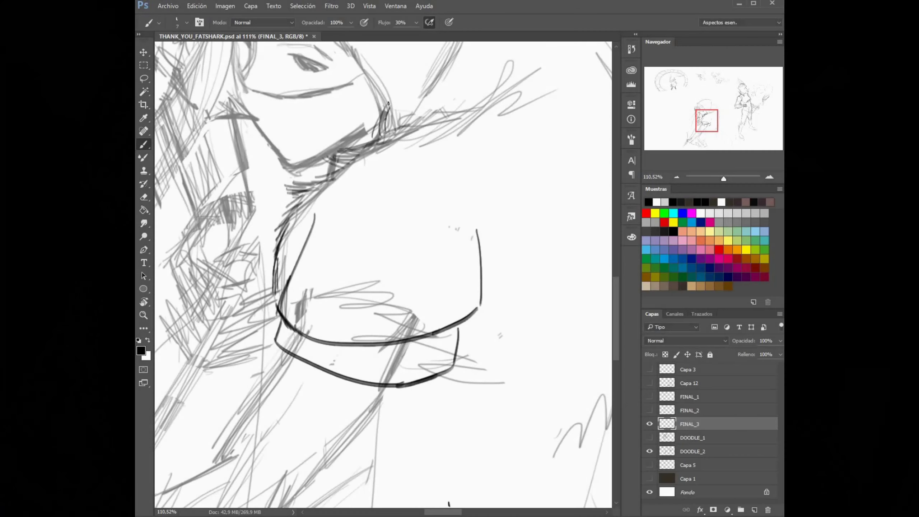
- Ink a short line at the bracer band's edge
left_click_drag(298, 242, 260, 304)
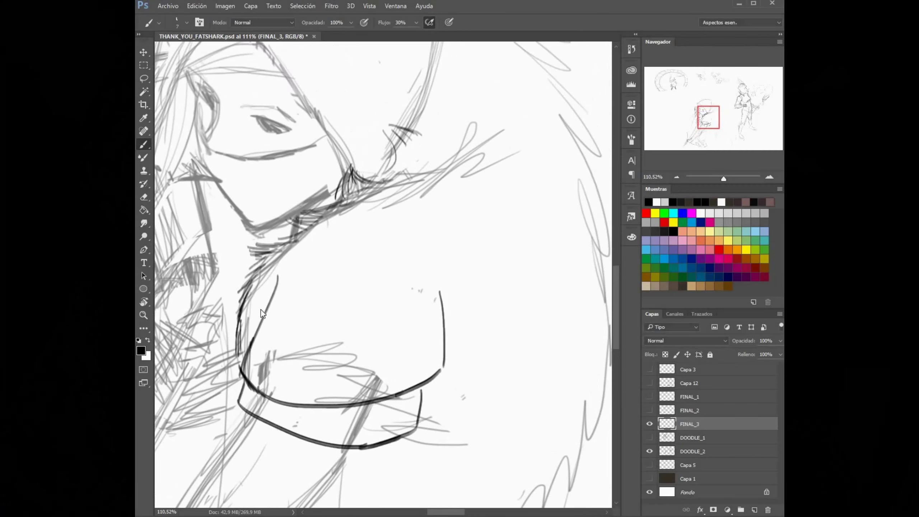
left_click_drag(385, 365, 394, 326)
key("e")
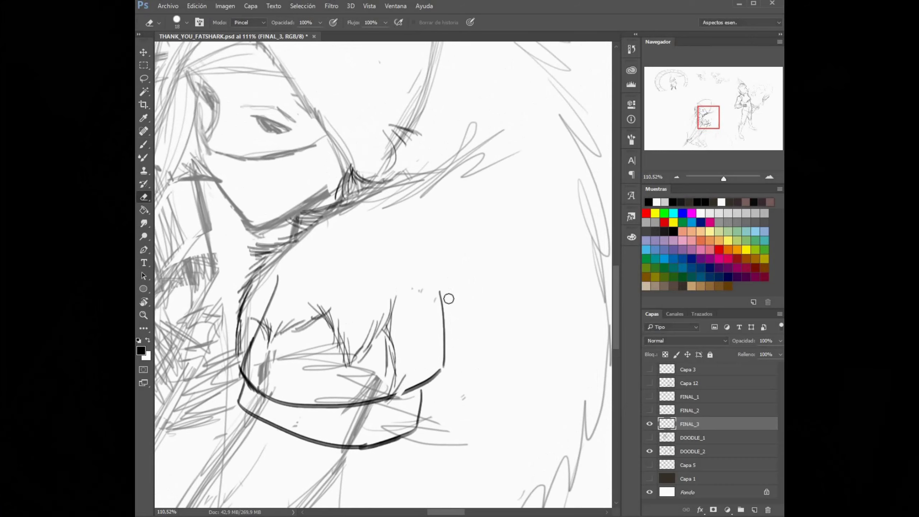
key("b")
left_click_drag(394, 434, 321, 331)
- Check the ink against DOODLE_2, then ink fur strokes beside the bracer band
left_click(649, 450)
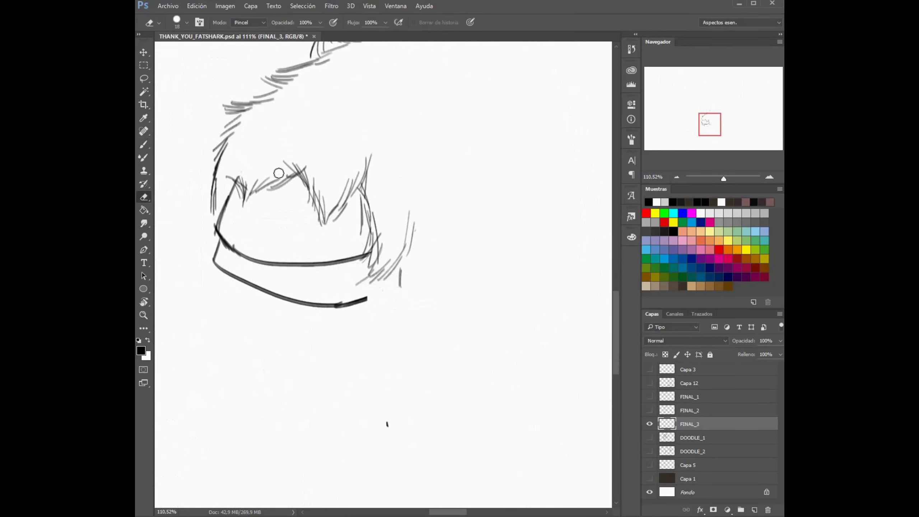
left_click(649, 451)
left_click_drag(349, 360, 342, 315)
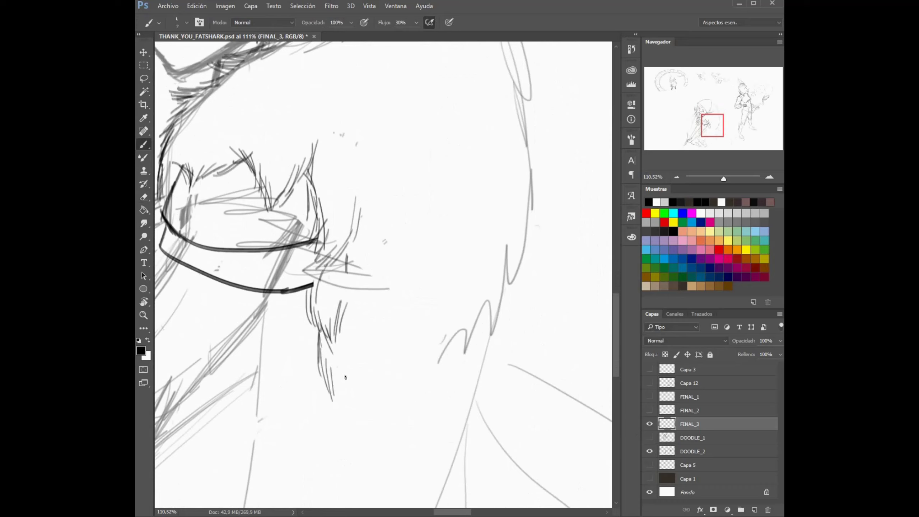
left_click_drag(346, 377, 343, 397)
left_click_drag(415, 389, 398, 359)
left_click_drag(447, 239, 413, 337)
left_click_drag(481, 282, 456, 333)
left_click_drag(456, 326, 448, 434)
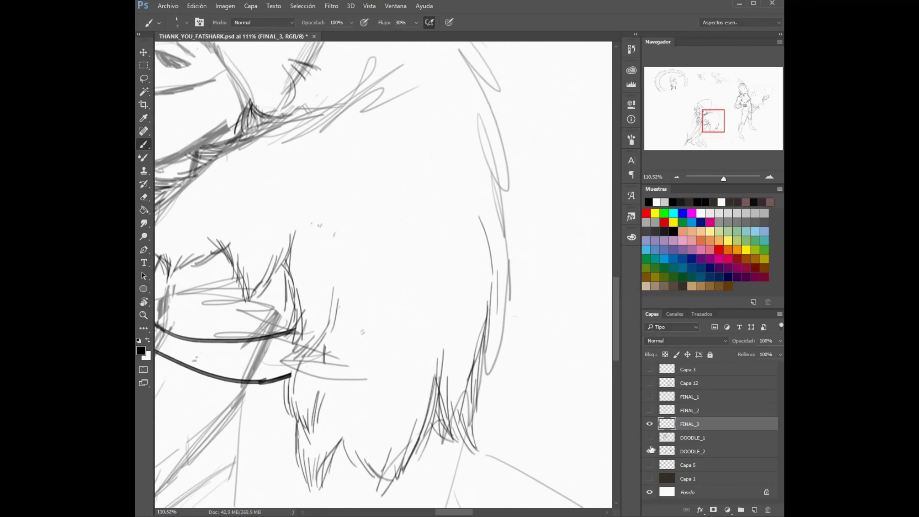
- Ink fur strands along the cloak's right and lower edges
left_click_drag(347, 47, 326, 138)
left_click_drag(329, 105, 282, 146)
left_click_drag(331, 101, 342, 264)
left_click_drag(391, 181, 460, 220)
mouse_move(434, 253)
left_mouse_down()
mouse_move(353, 191)
mouse_move(353, 113)
left_mouse_up()
left_click_drag(427, 421, 597, 357)
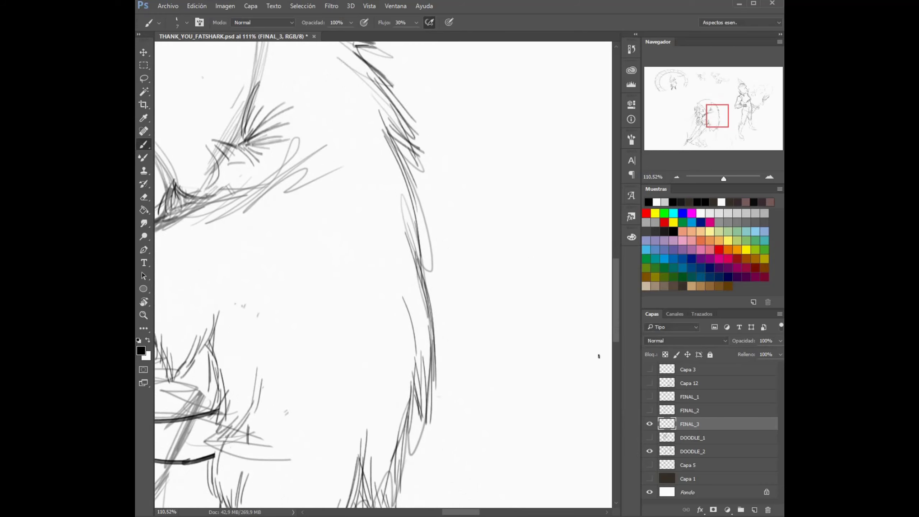
scroll(545, 257, "down", 3)
- Hide DOODLE_2 to check the ink, then draw a second line doubling the bracer band
left_click(649, 450)
left_click(650, 437)
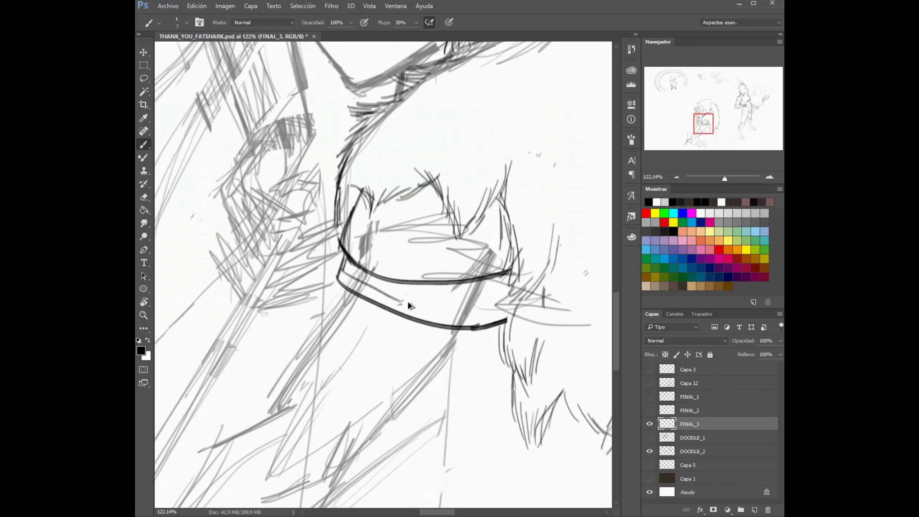
left_click_drag(408, 302, 501, 310)
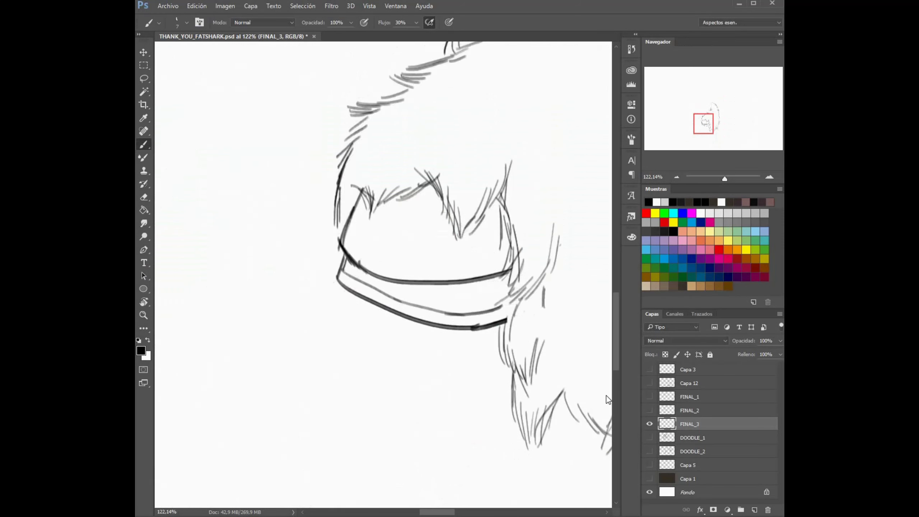
left_click(649, 450)
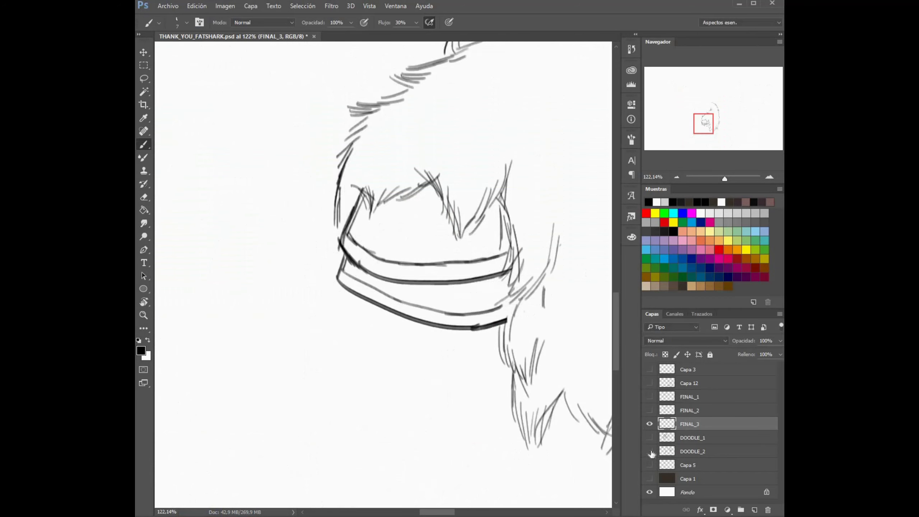
scroll(469, 266, "down", 3)
scroll(469, 267, "left", 3)
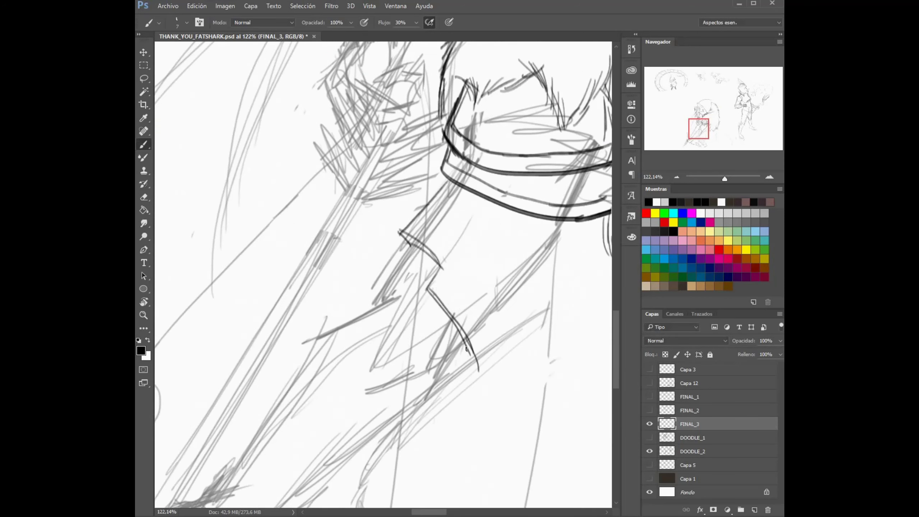
- Add a short vertical line below the band and compare with the sketch
left_click_drag(590, 220, 585, 252)
scroll(538, 261, "right", 3)
scroll(537, 260, "up", 1)
left_click_drag(527, 205, 584, 89)
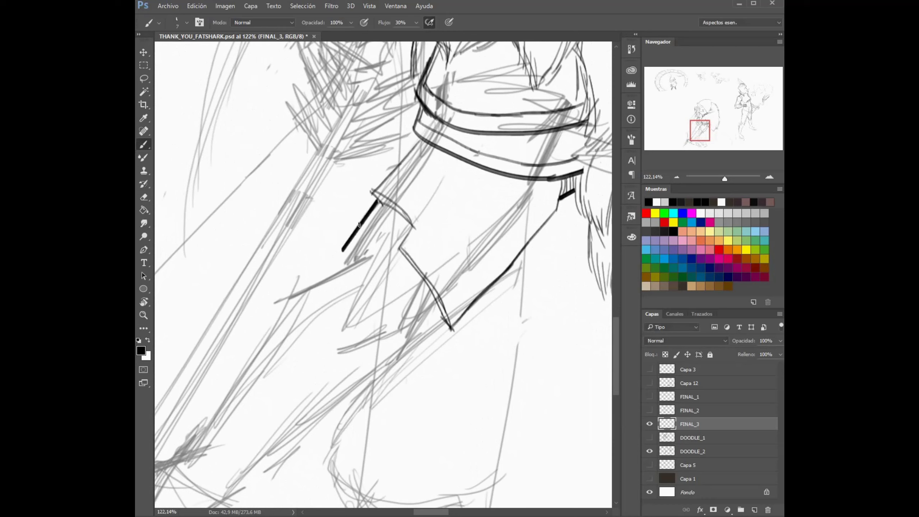
left_click(649, 451)
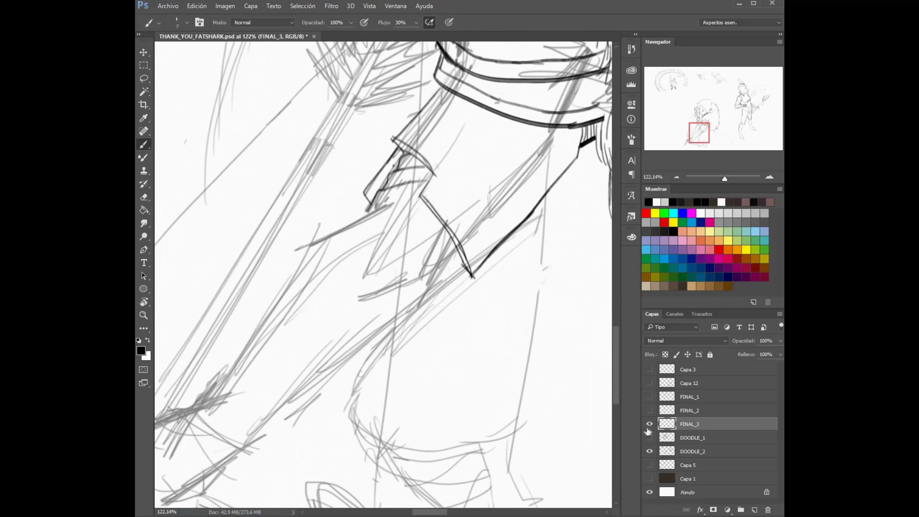
- Ink the forearm's curved inner edge and long diagonal line, redrawing the curve
left_click_drag(303, 245, 439, 289)
scroll(370, 240, "down", 1)
scroll(371, 240, "left", 2)
left_click_drag(375, 210, 266, 360)
key("ctrl+z")
left_click_drag(372, 210, 483, 286)
- Redraw the forearm outline's lower-left corner and rotate the lasso-selected lines about 10 degrees
left_click_drag(270, 358, 485, 286)
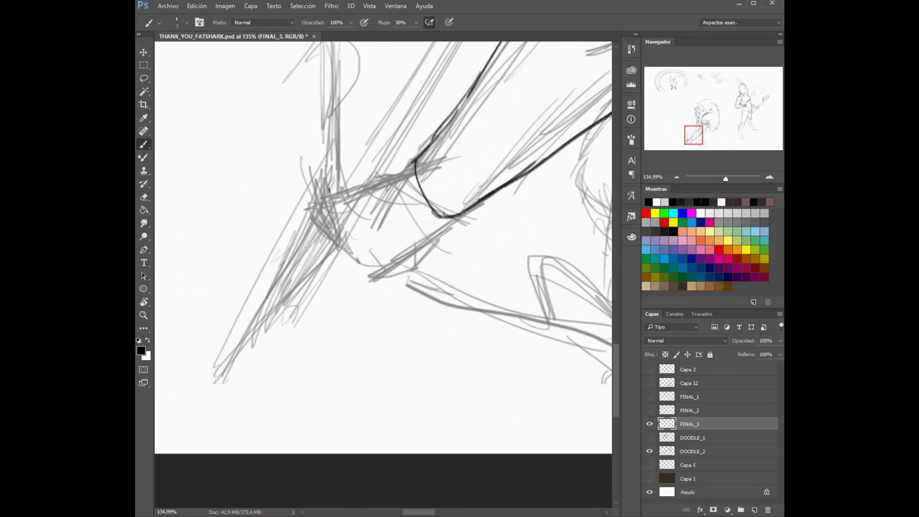
key("ctrl+z")
left_click_drag(327, 186, 391, 281)
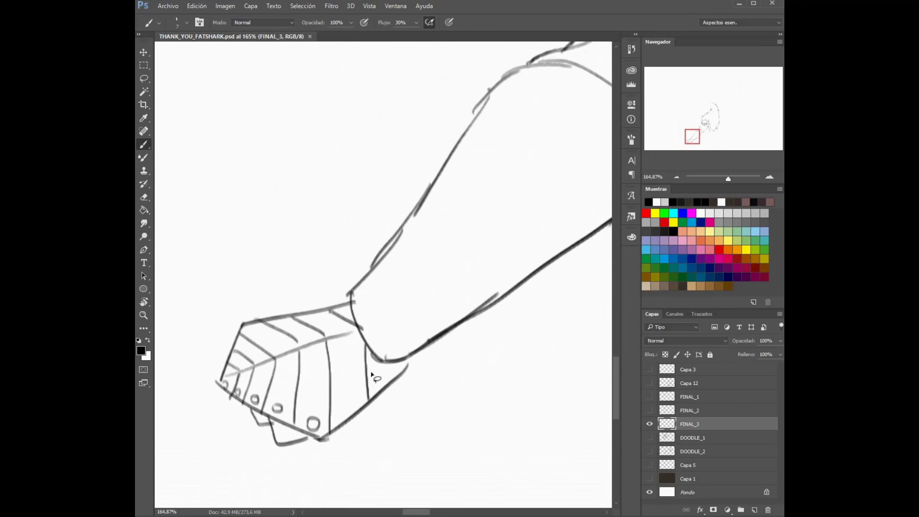
key("ctrl+t")
left_click_drag(236, 436, 222, 422)
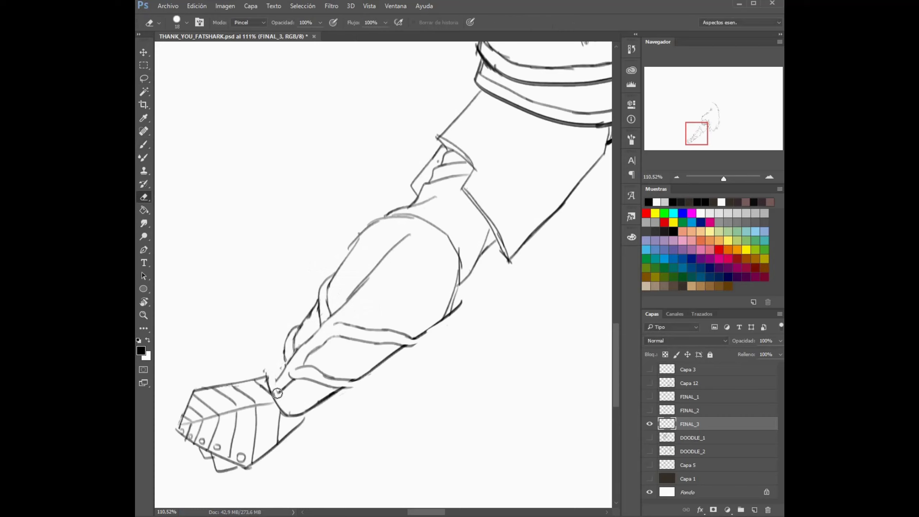
- Extend the sleeve cuff line with a curl and hatch the forearm's upper edge
left_click_drag(303, 276, 330, 292)
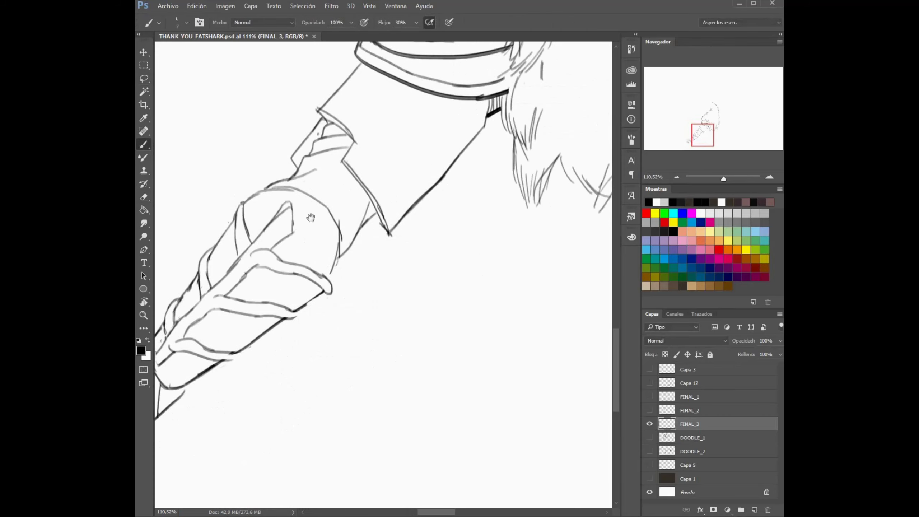
left_click_drag(318, 288, 327, 293)
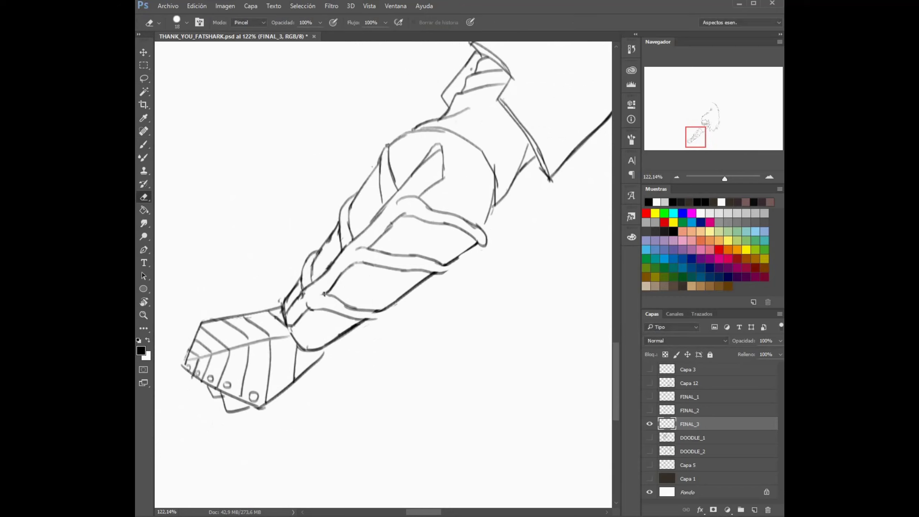
key("e")
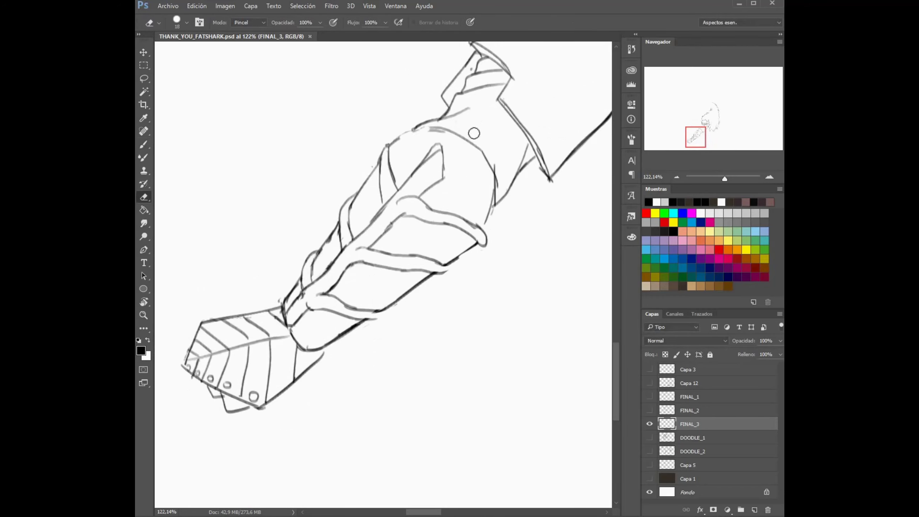
key("b")
left_click_drag(411, 118, 400, 146)
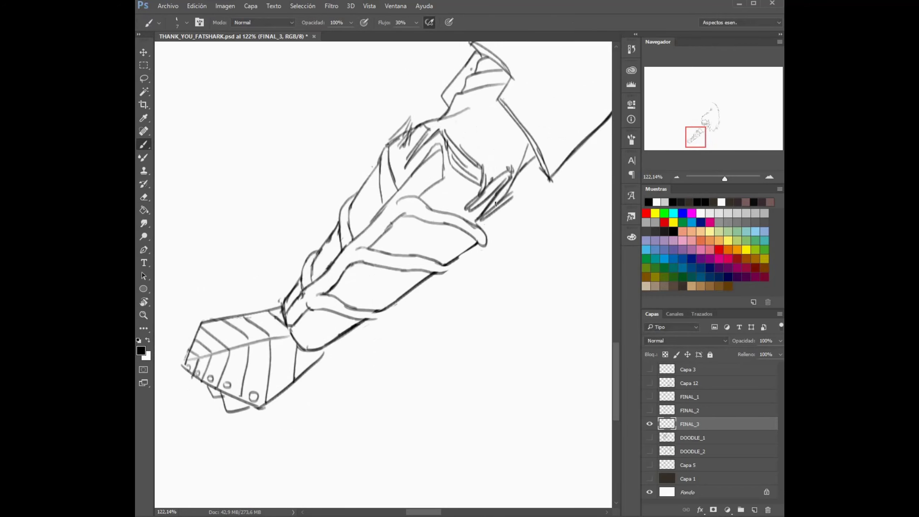
left_click_drag(495, 203, 386, 187)
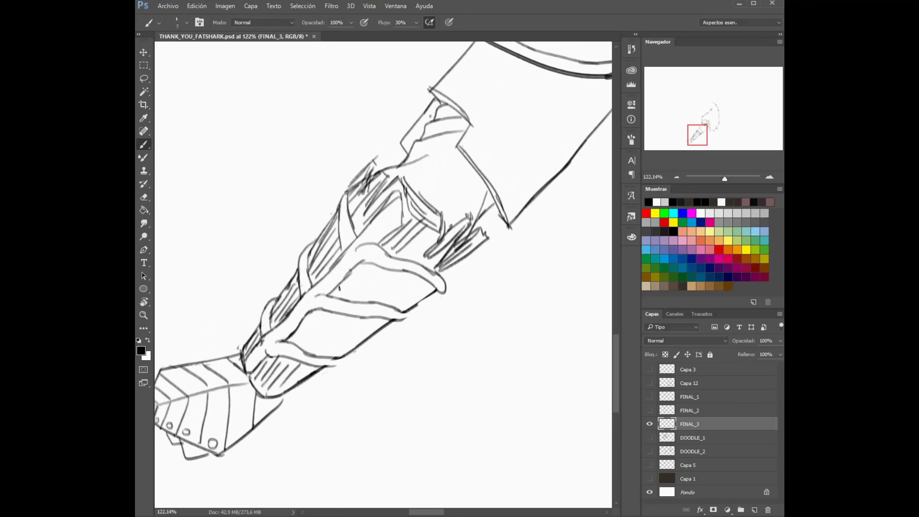
key("ctrl+0")
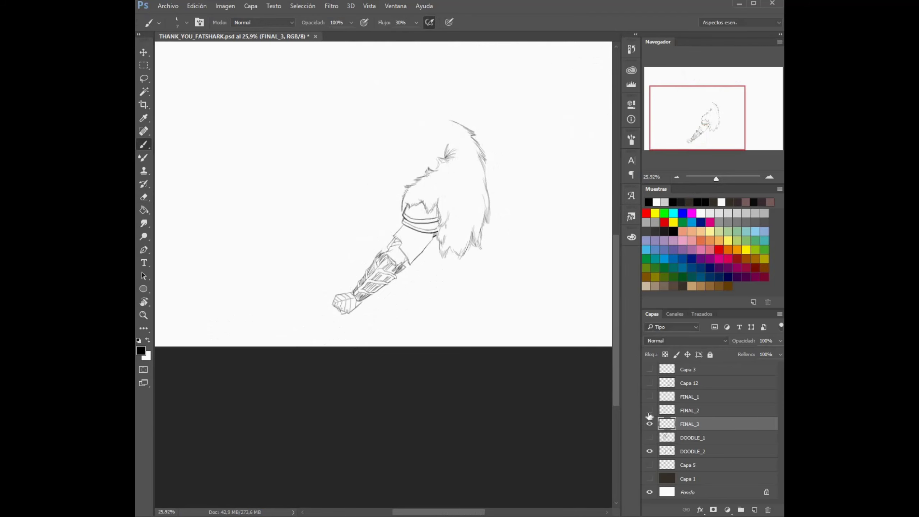
- Compare FINAL_2 and DOODLE_2 visibility, ending with FINAL_2 hidden and the Capa 5 grid shown
scroll(521, 262, "up", 3)
left_click(649, 410)
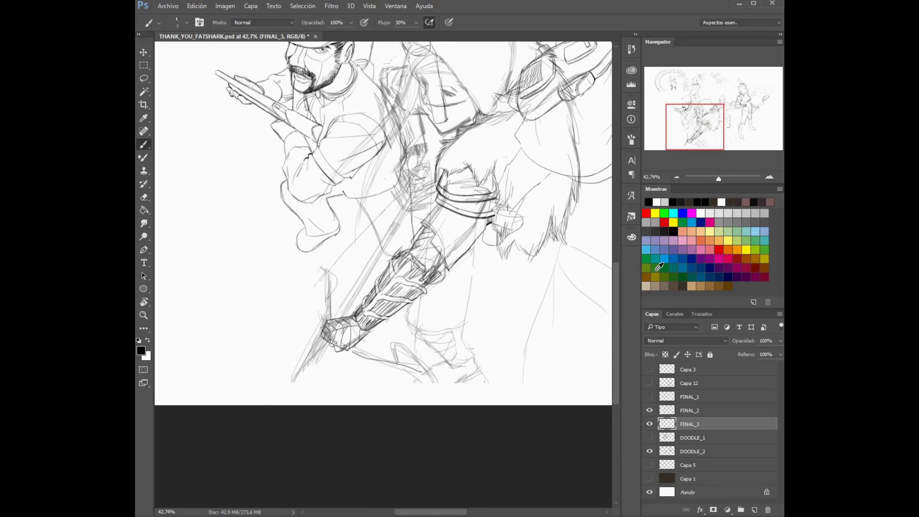
scroll(393, 289, "down", 2)
left_click(650, 450)
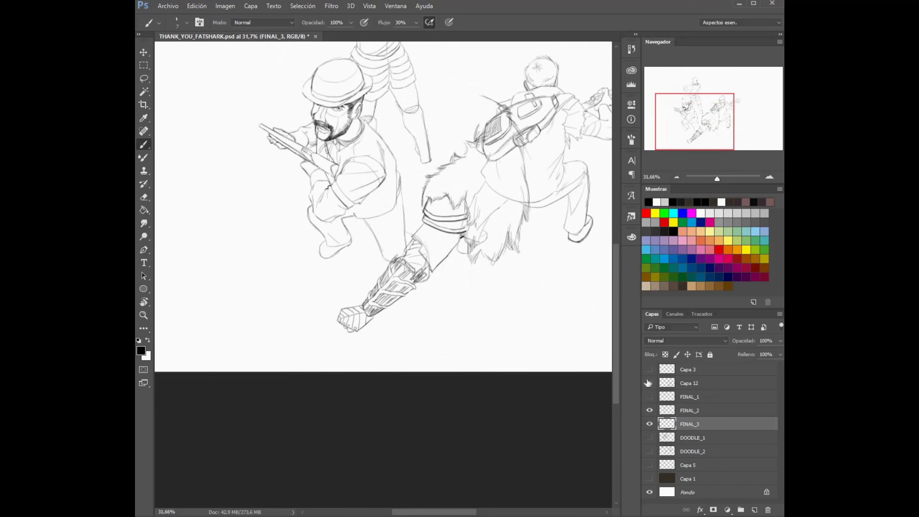
scroll(533, 275, "down", 3)
scroll(533, 275, "up", 2)
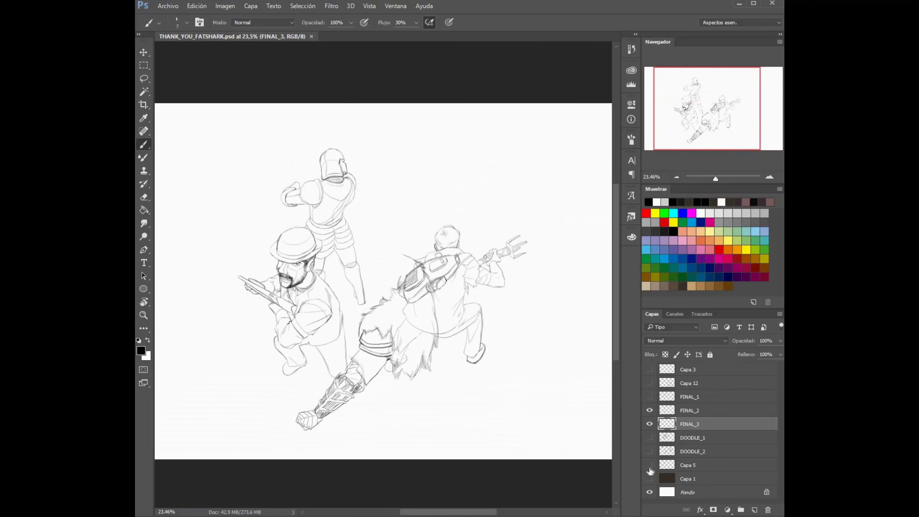
left_click(650, 450)
left_click(649, 410)
left_click(649, 464)
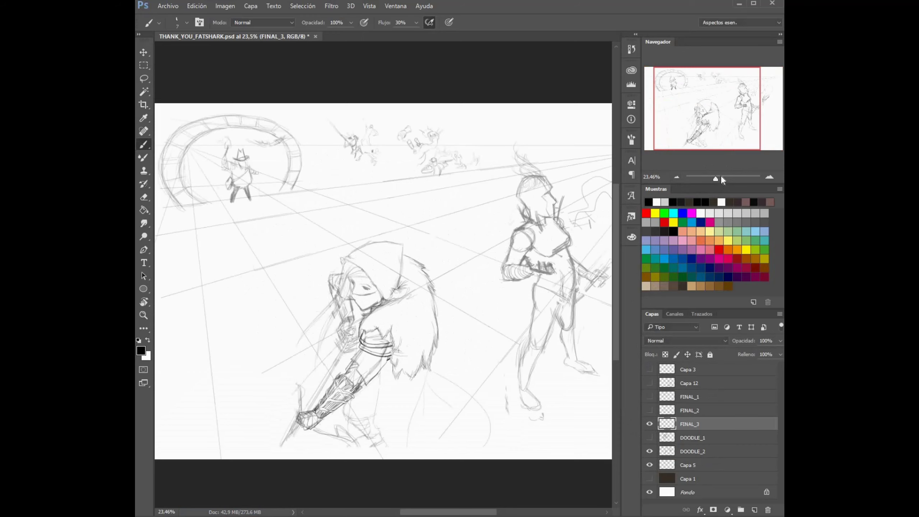
scroll(315, 384, "up", 3)
- Erase the dark strokes near the wrist
key("e")
key("b")
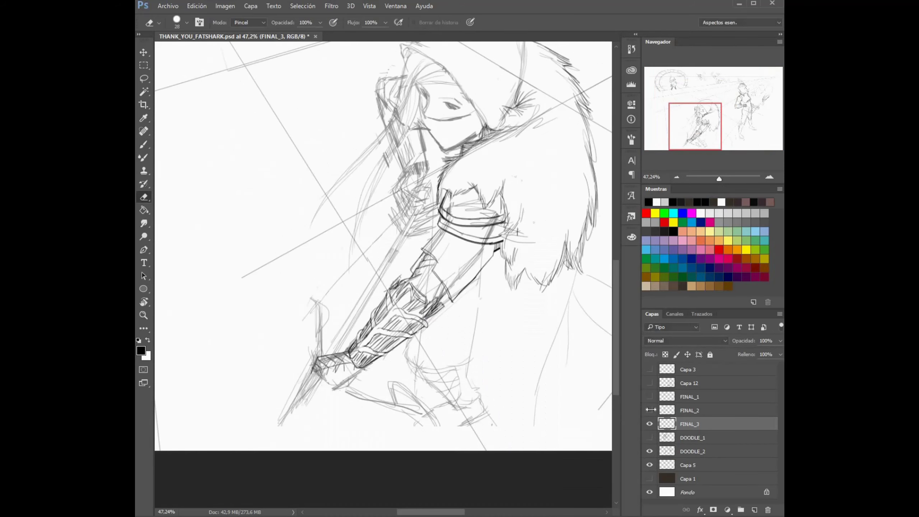
scroll(310, 318, "up", 1)
key("e")
mouse_move(292, 286)
left_mouse_down()
mouse_move(326, 293)
mouse_move(306, 308)
left_mouse_up()
key("b")
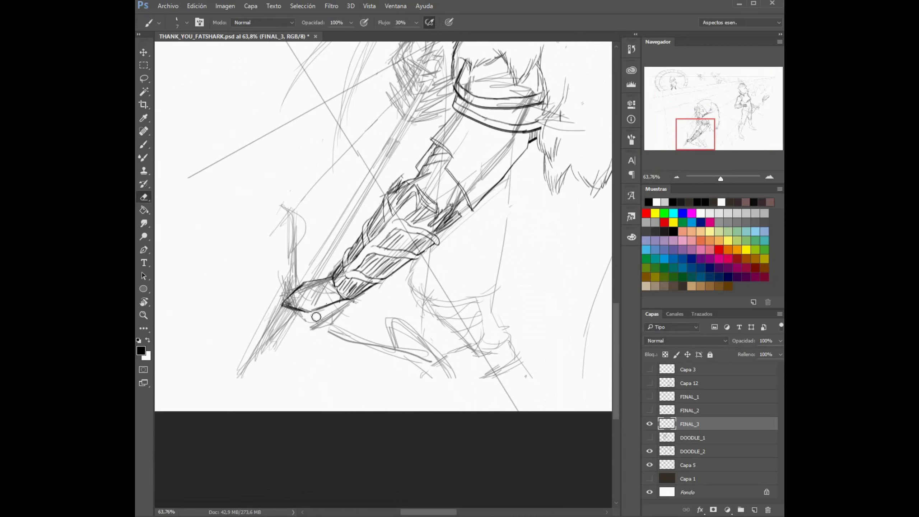
- Zoom in on the wrist and ink the bracer's upper edge
scroll(312, 272, "up", 2)
left_click_drag(339, 289, 414, 282)
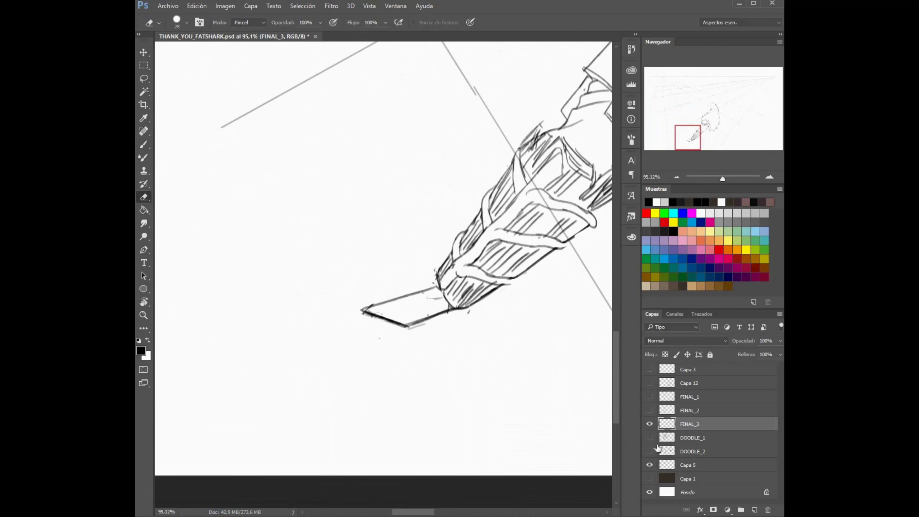
left_click_drag(363, 309, 436, 275)
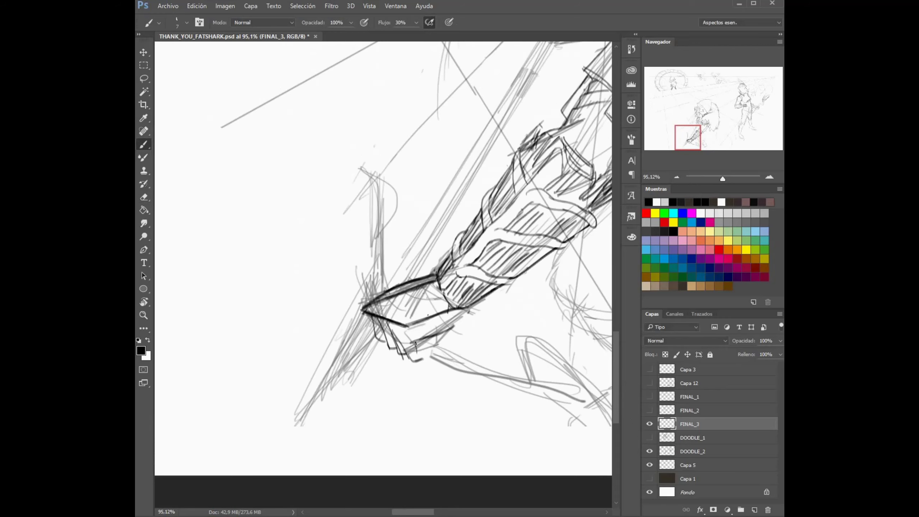
left_click(649, 451)
- Lasso the area around the fingers and compare the hand's inks against DOODLE_2
key("l")
left_click_drag(362, 314, 431, 304)
key("b")
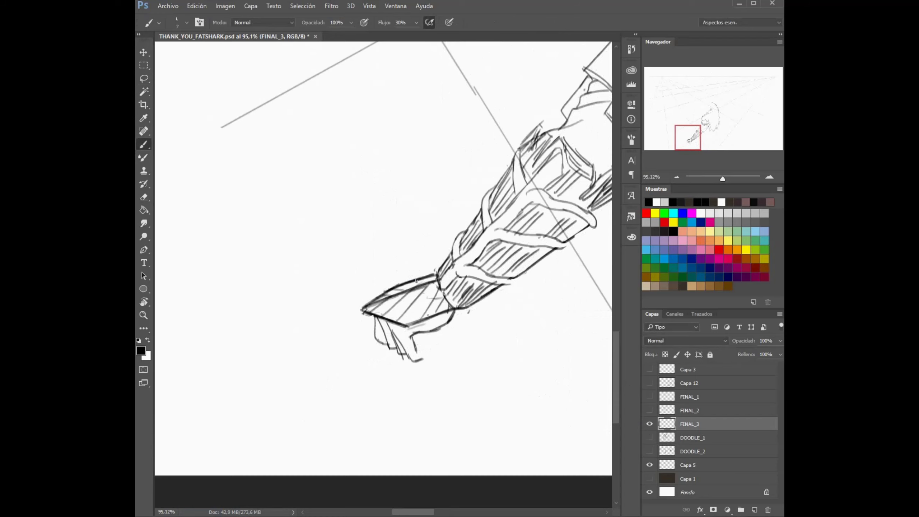
left_click(649, 451)
mouse_move(449, 382)
left_mouse_down()
mouse_move(410, 362)
mouse_move(396, 329)
left_mouse_up()
left_click(649, 450)
left_click(649, 451)
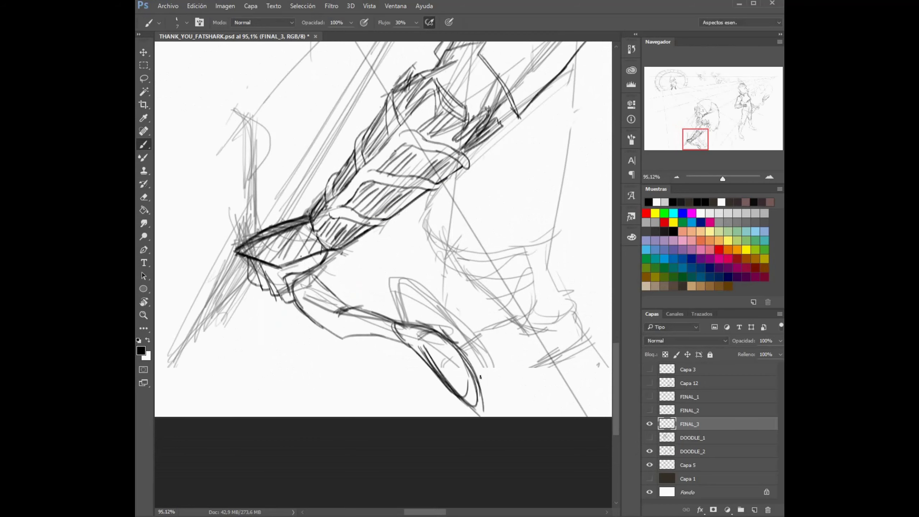
left_click_drag(243, 126, 275, 140)
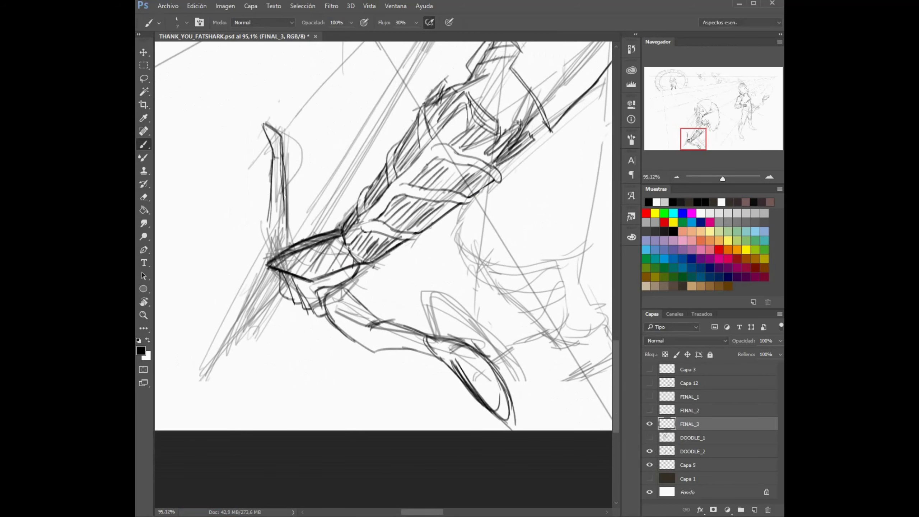
left_click(649, 451)
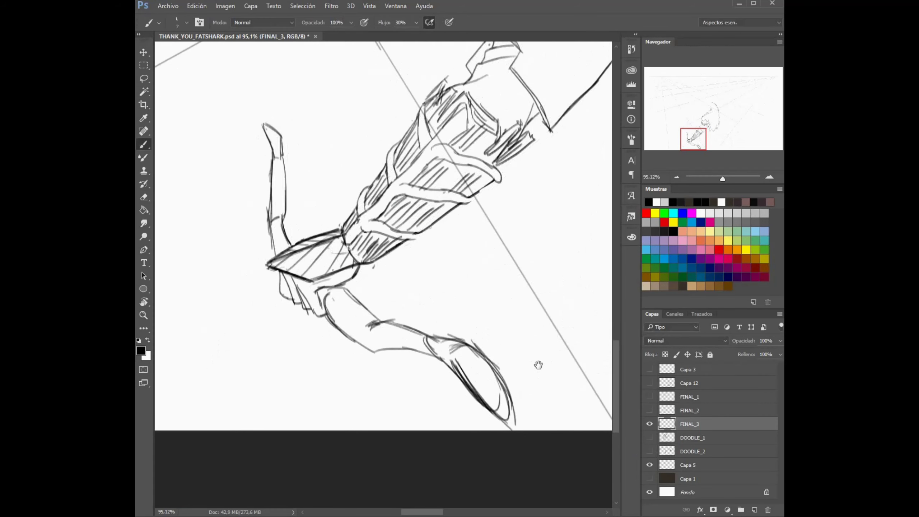
- Tilt the thin bow limb's edge slightly with a free transform and deselect
key("l")
key("ctrl+t")
mouse_move(348, 205)
left_mouse_down()
mouse_move(326, 183)
mouse_move(323, 162)
mouse_move(305, 256)
left_mouse_up()
key("Return")
key("ctrl+d")
key("b")
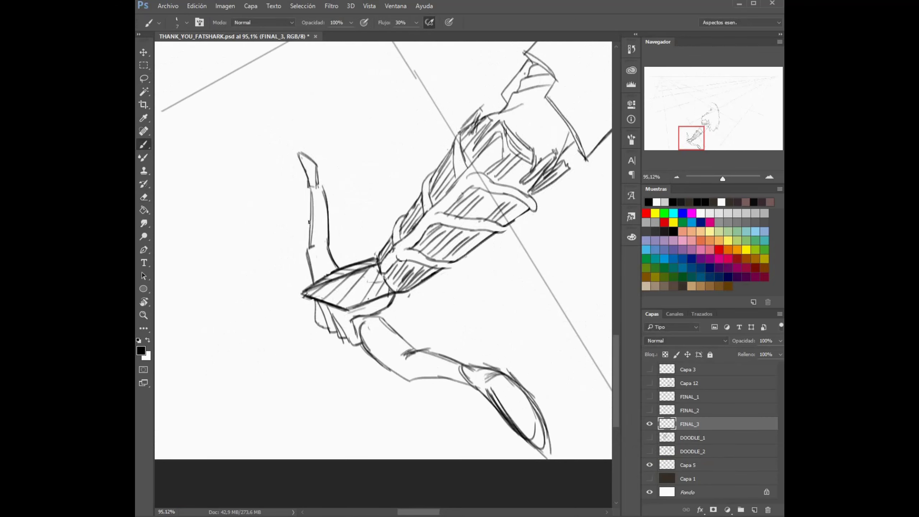
- Erase the bow limb's pointed tip and save the document
key("e")
mouse_move(302, 155)
left_mouse_down()
mouse_move(317, 178)
mouse_move(309, 167)
left_mouse_up()
key("b")
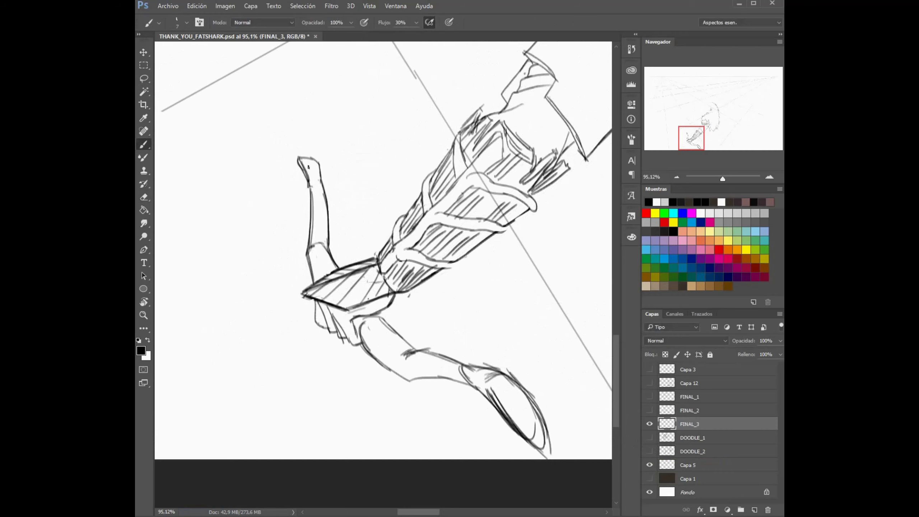
key("ctrl+s")
left_click_drag(459, 363, 419, 331)
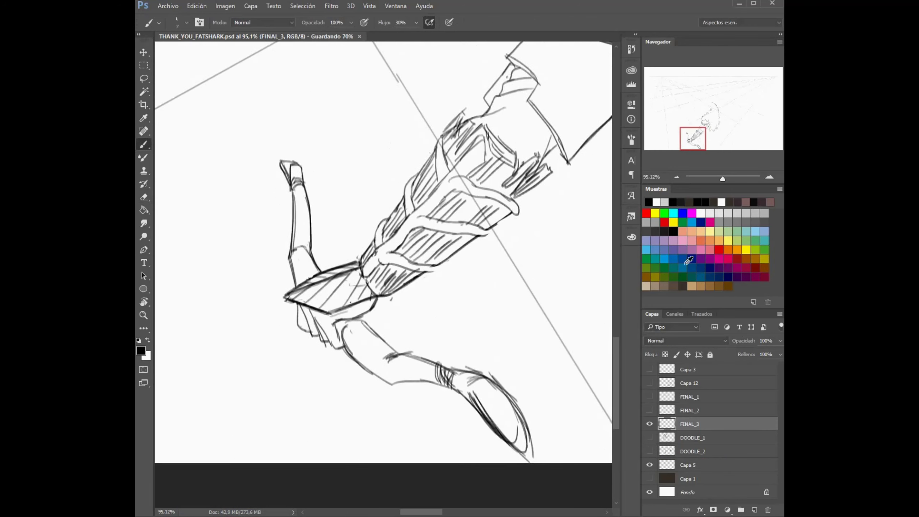
scroll(429, 336, "down", 5)
scroll(428, 336, "up", 5)
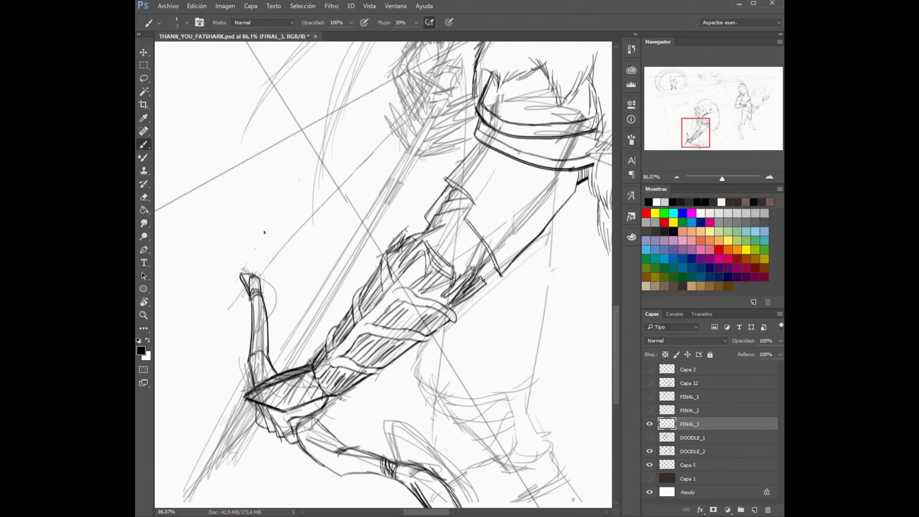
left_click_drag(362, 253, 394, 297)
- Try rotating the vertical line about 11 degrees, then cancel the transform
left_click_drag(254, 91, 261, 383)
key("ctrl+t")
mouse_move(461, 131)
left_mouse_down()
mouse_move(484, 162)
mouse_move(513, 260)
left_mouse_up()
left_click_drag(398, 222, 403, 227)
key("Escape")
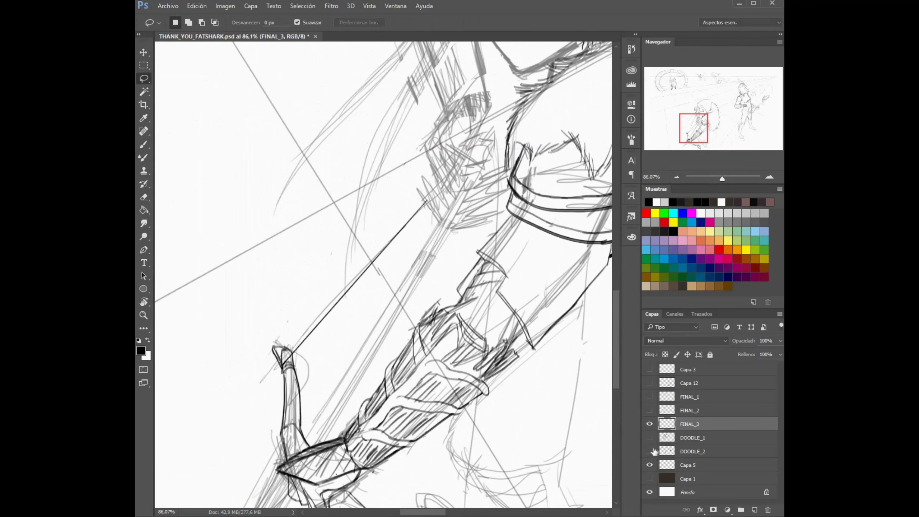
scroll(386, 123, "down", 3)
- Move the vertical line left, angle it to follow the arm, and save
key("ctrl+t")
left_click_drag(584, 226, 394, 226)
left_click_drag(455, 114, 452, 144)
left_click_drag(405, 90, 426, 94)
key("Return")
key("l")
key("ctrl+s")
key("b")
scroll(613, 362, "down", 5)
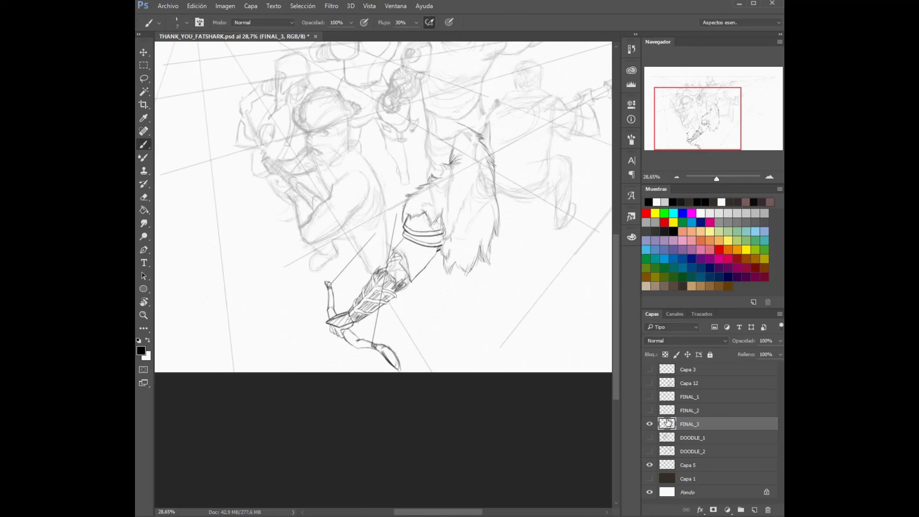
- Rotate the tall straight line about 31 degrees and confirm it
key("ctrl+t")
left_click_drag(277, 139, 422, 84)
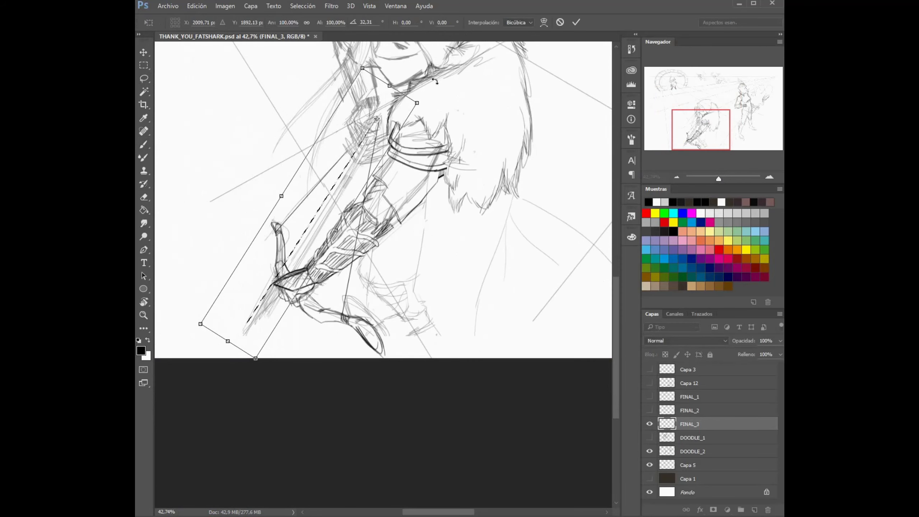
key("Return")
scroll(395, 169, "up", 3)
- Create new layer Capa 13 and draw a bowstring line at lower left
key("l")
key("ctrl+j")
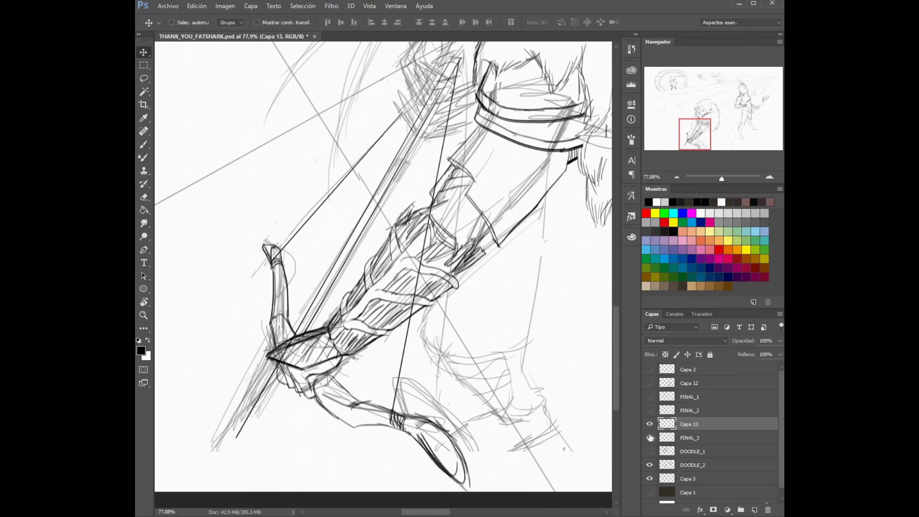
left_click(649, 451)
key("b")
left_click_drag(269, 406, 235, 437)
left_click(649, 451)
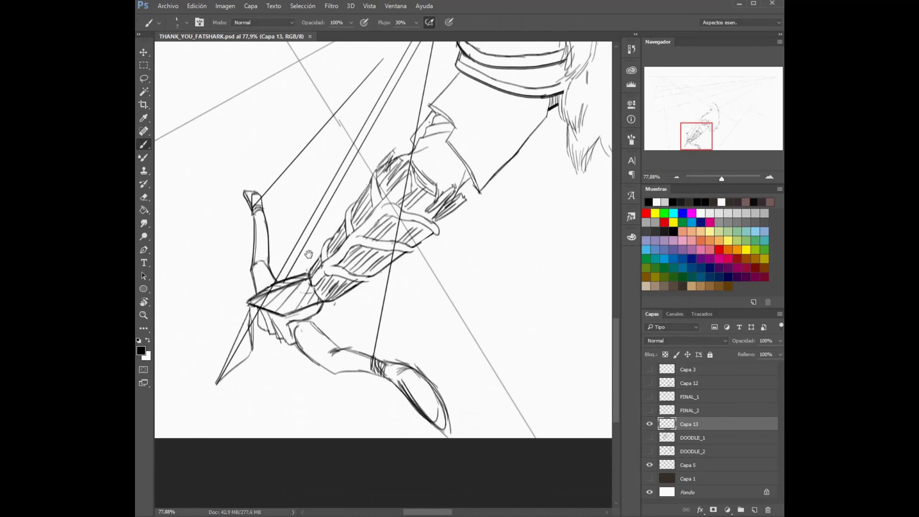
scroll(346, 257, "up", 3)
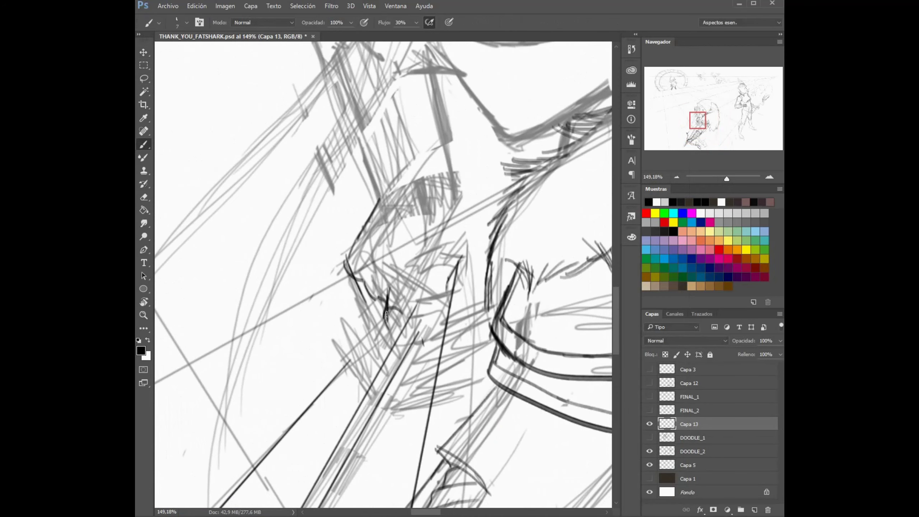
- Hide DOODLE_2 and ink the outline, knuckles and joints of the curled fingers
left_click(654, 451)
left_click_drag(422, 304, 443, 309)
left_click_drag(349, 272, 387, 319)
left_click_drag(358, 290, 397, 334)
mouse_move(424, 285)
left_mouse_down()
mouse_move(443, 314)
mouse_move(459, 286)
left_mouse_up()
- Erase the rough fingertip strokes and redraw a cleaner fingertip outline
key("e")
key("b")
key("e")
left_click_drag(362, 269, 357, 301)
key("b")
mouse_move(353, 241)
left_mouse_down()
mouse_move(346, 308)
mouse_move(369, 308)
left_mouse_up()
key("e")
key("b")
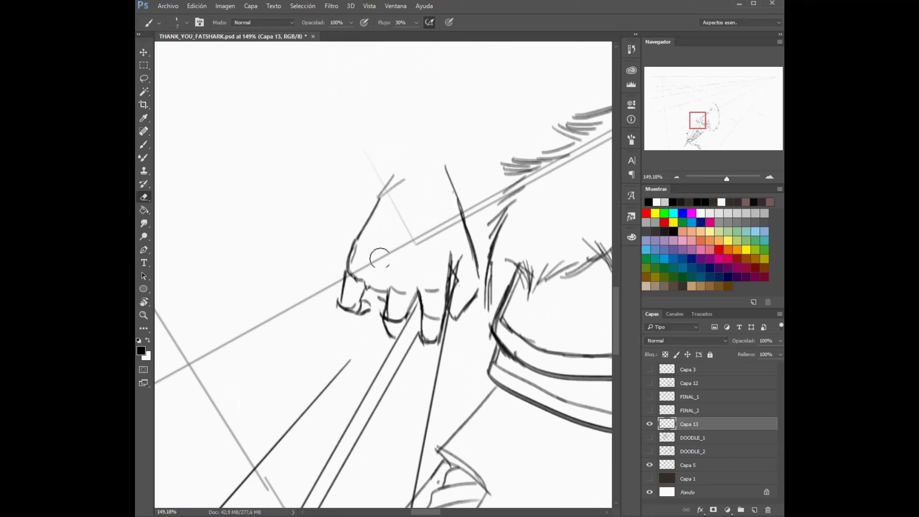
- Lasso the finger area and reshape it with Free Transform, then drop the selection
key("l")
left_click_drag(320, 241, 322, 326)
key("ctrl+t")
key("Return")
scroll(380, 272, "down", 5)
key("e")
key("b")
scroll(427, 264, "up", 3)
key("l")
key("ctrl+d")
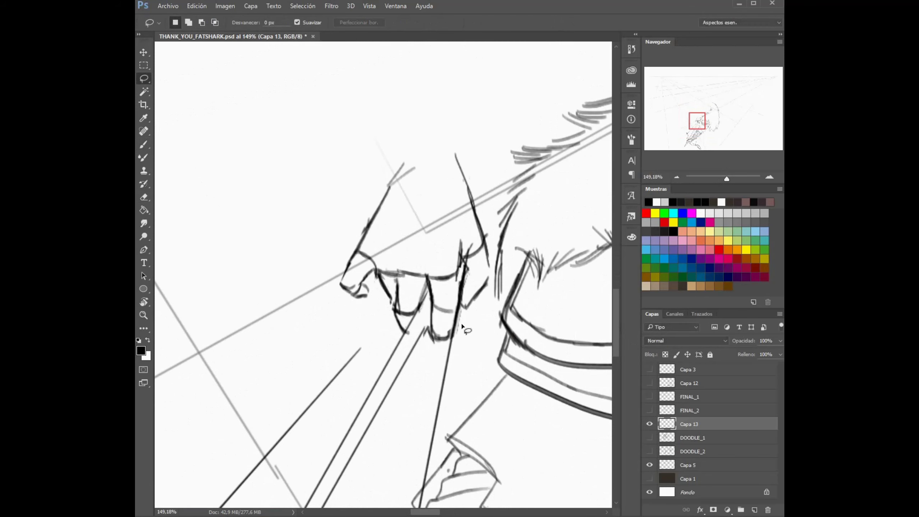
key("b")
scroll(384, 239, "down", 3)
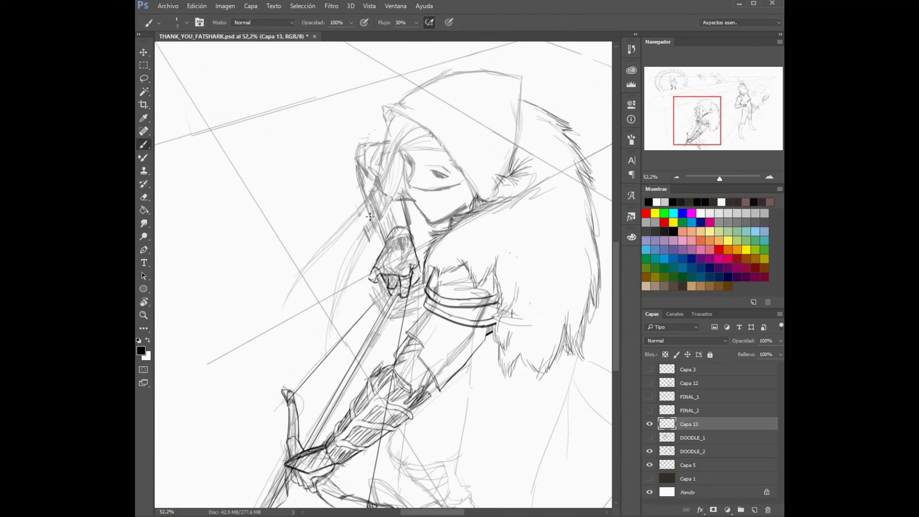
- Bring the archer's head into view and ink hair strands beside the face
left_click_drag(351, 141, 386, 230)
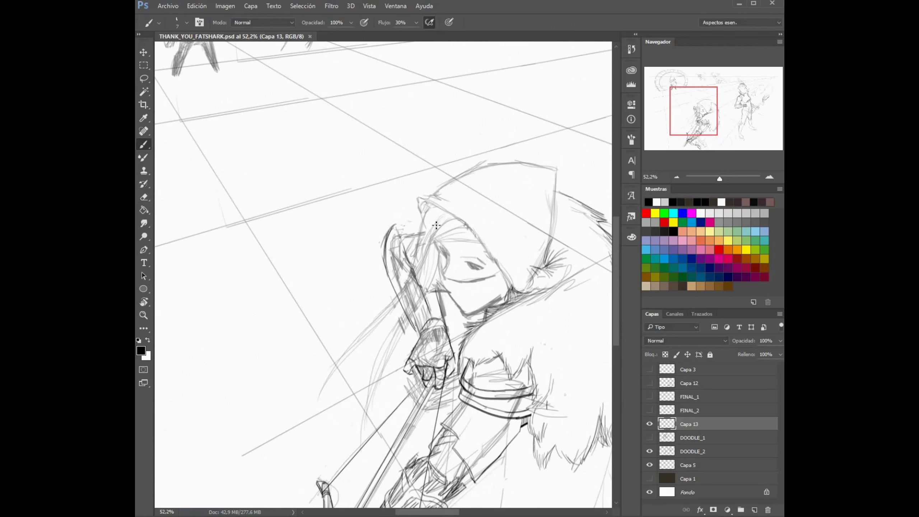
left_click_drag(420, 258, 437, 274)
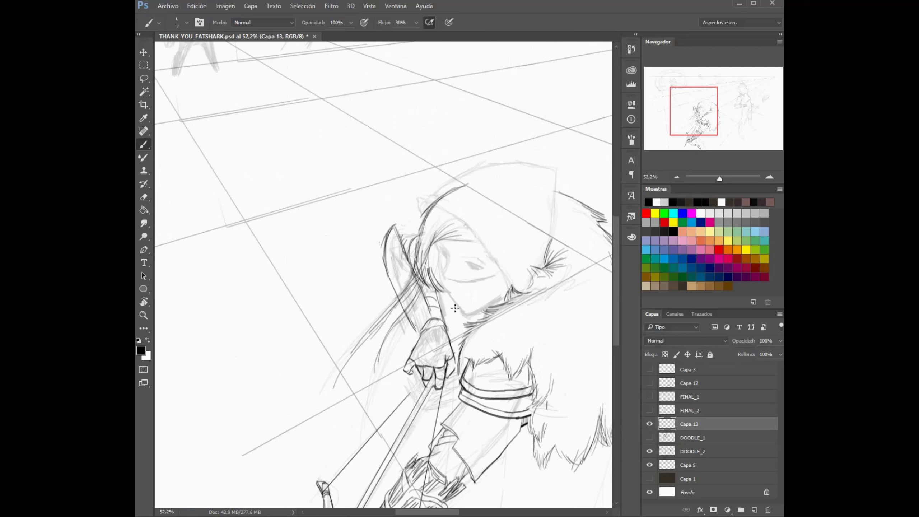
scroll(408, 290, "up", 3)
right_click(405, 241)
key("Escape")
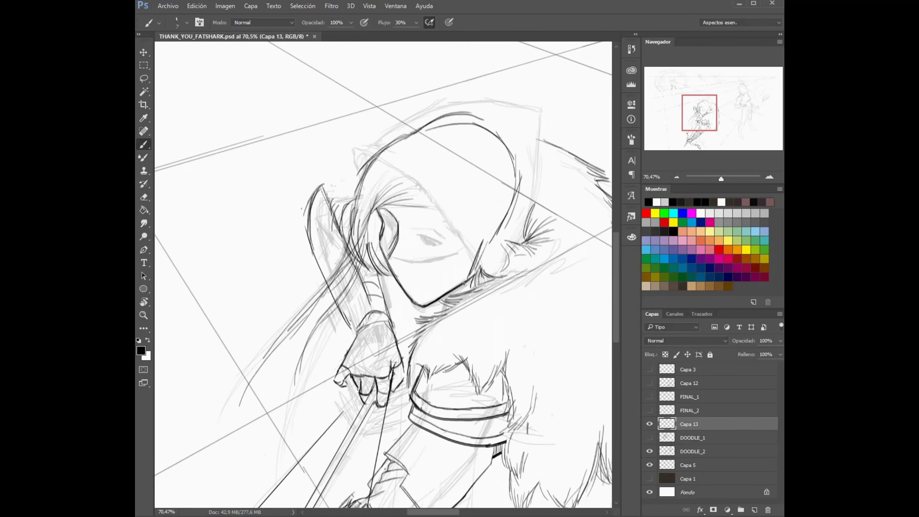
- On a tilted canvas, ink the jaw and chin contour, the ear curl and the eyebrow
left_click_drag(463, 283, 511, 141)
left_click_drag(470, 253, 463, 279)
left_click_drag(397, 311, 463, 283)
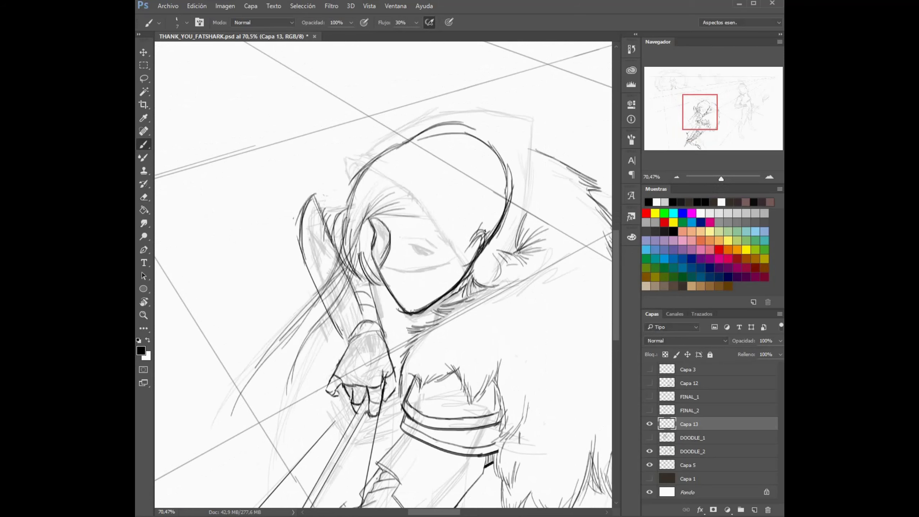
scroll(401, 286, "up", 3)
left_click_drag(394, 219, 397, 232)
mouse_move(429, 230)
left_mouse_down()
mouse_move(469, 239)
mouse_move(465, 292)
left_mouse_up()
- Erase stray marks near the chin and ink the face contour, chin and jawline
key("e")
mouse_move(384, 318)
left_mouse_down()
mouse_move(345, 306)
mouse_move(448, 315)
left_mouse_up()
key("b")
left_click_drag(322, 215, 347, 309)
left_click_drag(322, 242, 346, 326)
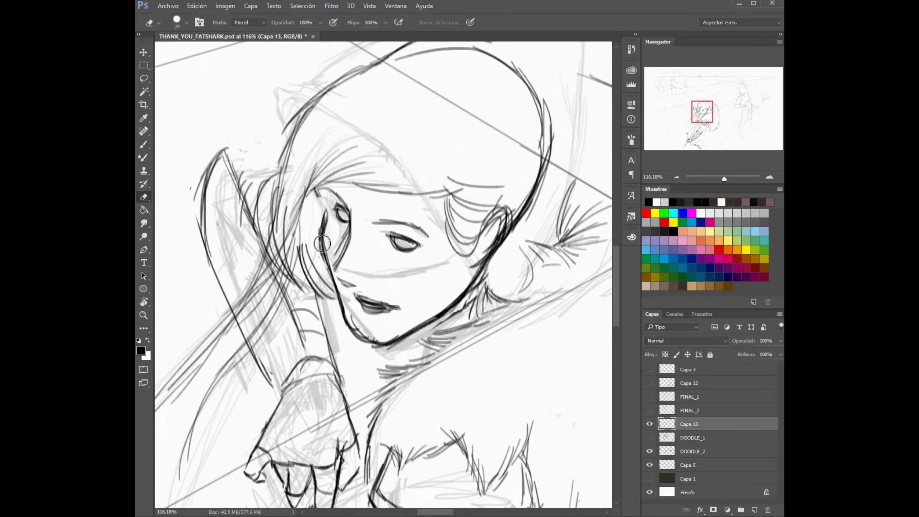
left_click_drag(323, 184, 332, 275)
- Ink hair strands across the forehead and brow, and outline the ear by the cheek
left_click_drag(416, 203, 398, 203)
left_click_drag(326, 139, 275, 246)
left_click_drag(308, 172, 459, 142)
left_click_drag(365, 188, 501, 161)
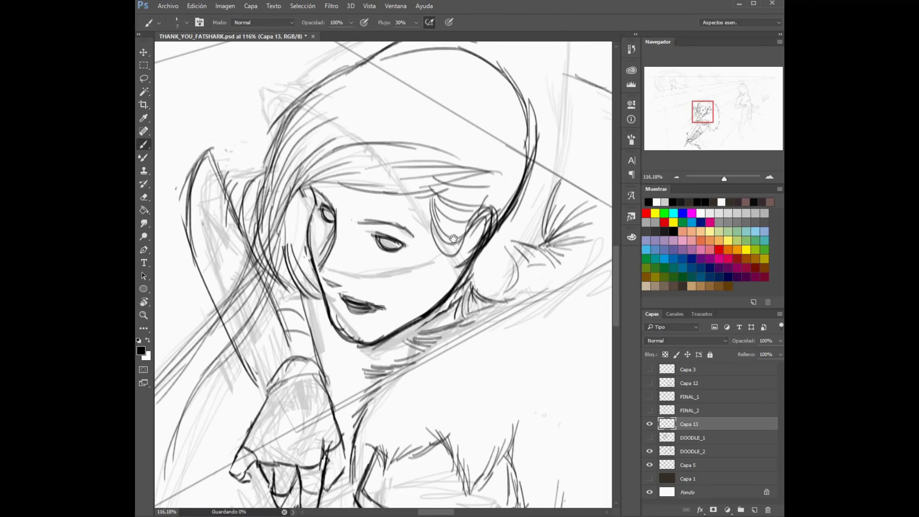
left_click_drag(326, 209, 327, 180)
key("e")
key("b")
left_click_drag(319, 253, 339, 188)
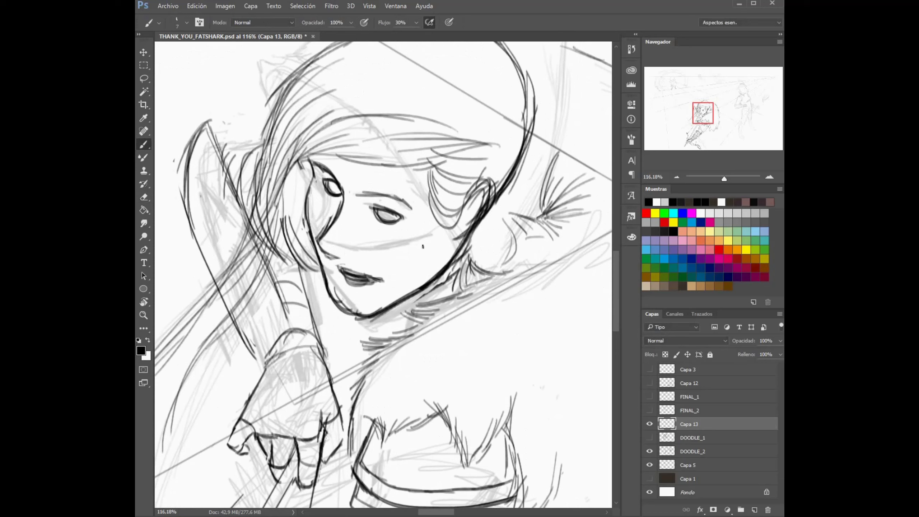
- Move the right eye down and right, then redraw the jaw line up toward the ear
key("ctrl+t")
left_click_drag(387, 216, 395, 220)
key("Return")
key("e")
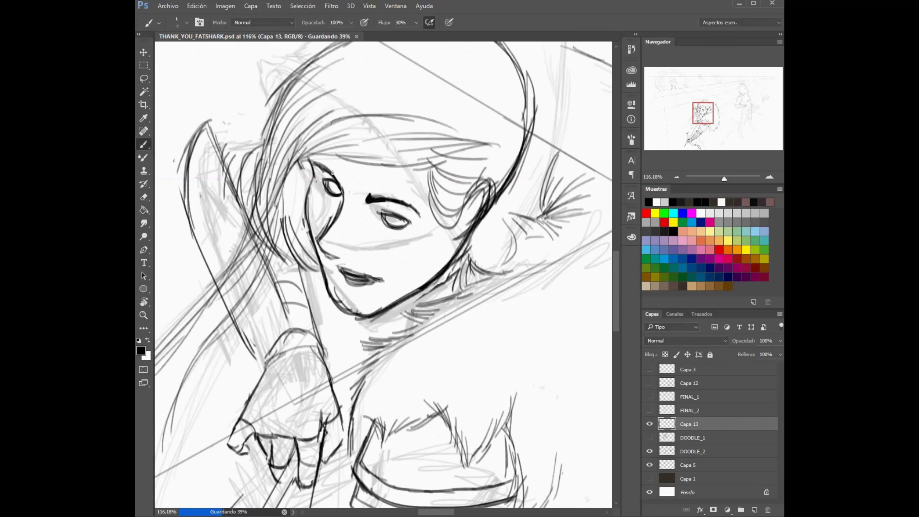
scroll(353, 173, "up", 3)
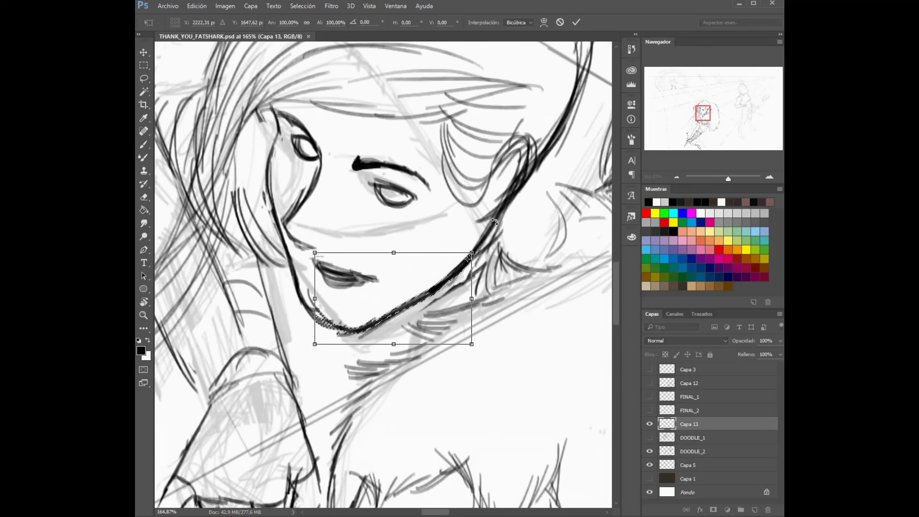
mouse_move(396, 306)
left_mouse_down()
mouse_move(452, 268)
mouse_move(528, 153)
mouse_move(494, 196)
mouse_move(479, 270)
left_mouse_up()
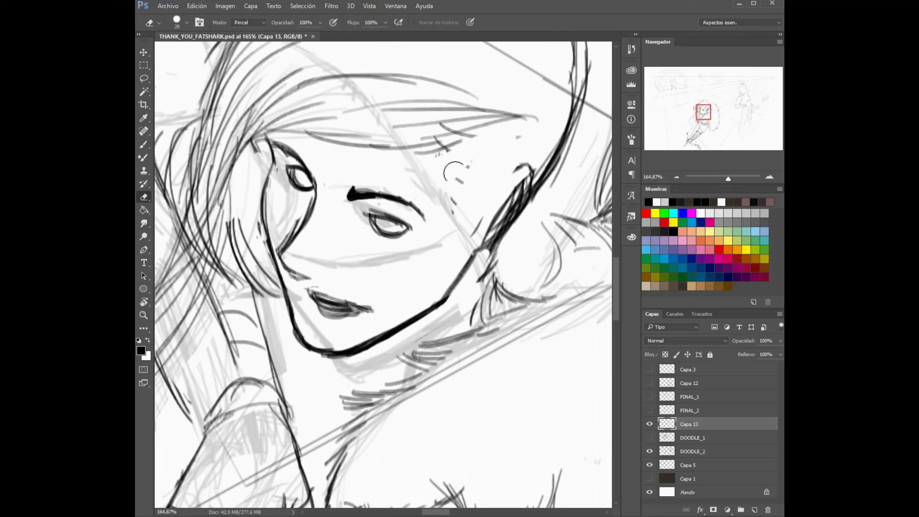
- Lasso the eye and brow and adjust them with Free Transform
key("l")
left_click_drag(260, 198, 387, 245)
key("ctrl+t")
key("Return")
key("ctrl+d")
key("b")
- Draw a straight brush line across the face
scroll(405, 261, "down", 1)
left_click(405, 262, "shift")
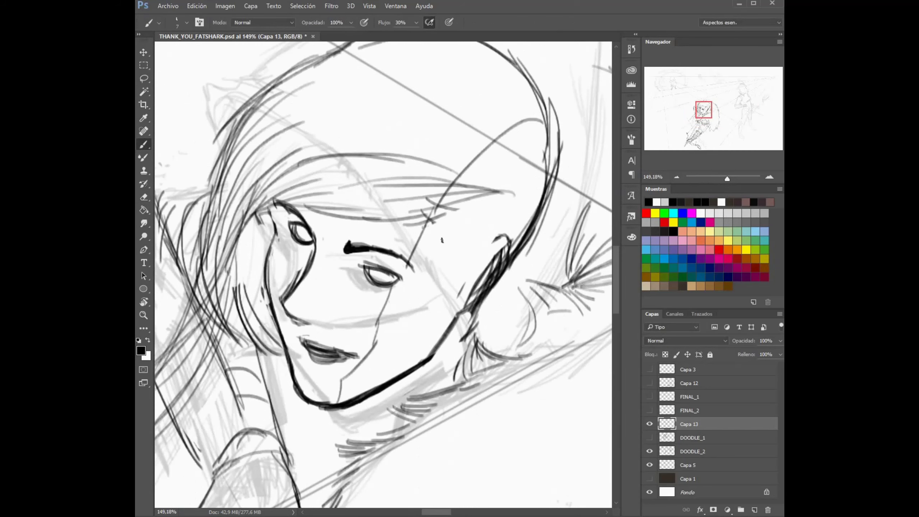
scroll(433, 275, "down", 2)
scroll(434, 275, "down", 2)
scroll(434, 275, "down", 1)
scroll(383, 398, "up", 2)
scroll(383, 398, "up", 2)
- Delete the stray strokes inside the lasso selection on the arm
key("l")
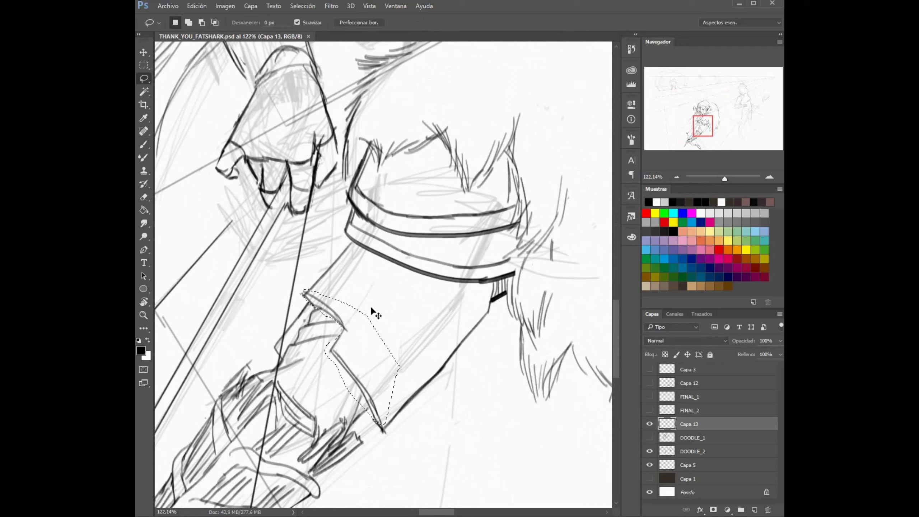
key("Delete")
key("ctrl+d")
key("b")
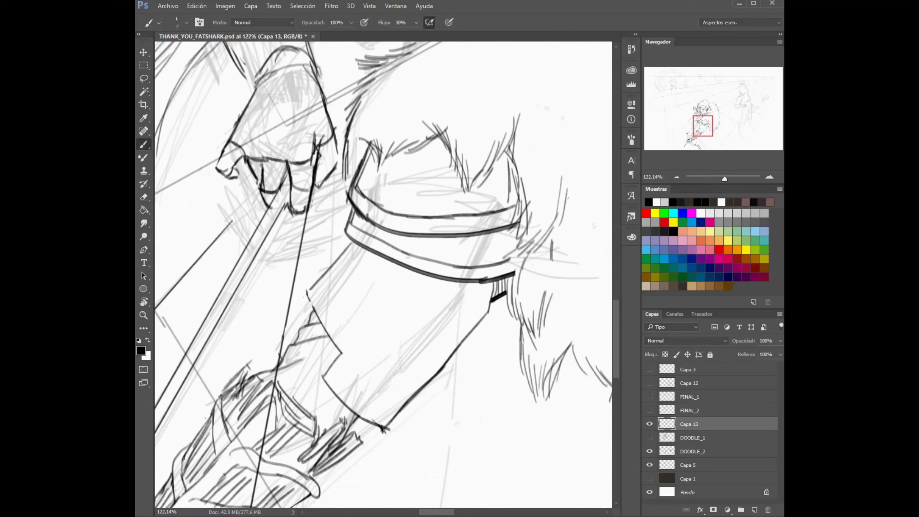
key("b")
scroll(403, 418, "up", 2)
- Ink the gloved hand and redraw its outline as a clean line
left_click_drag(448, 221, 454, 289)
mouse_move(400, 272)
left_mouse_down()
mouse_move(391, 338)
mouse_move(370, 295)
left_mouse_up()
key("b")
left_click_drag(383, 224, 349, 274)
key("e")
scroll(410, 363, "down", 2)
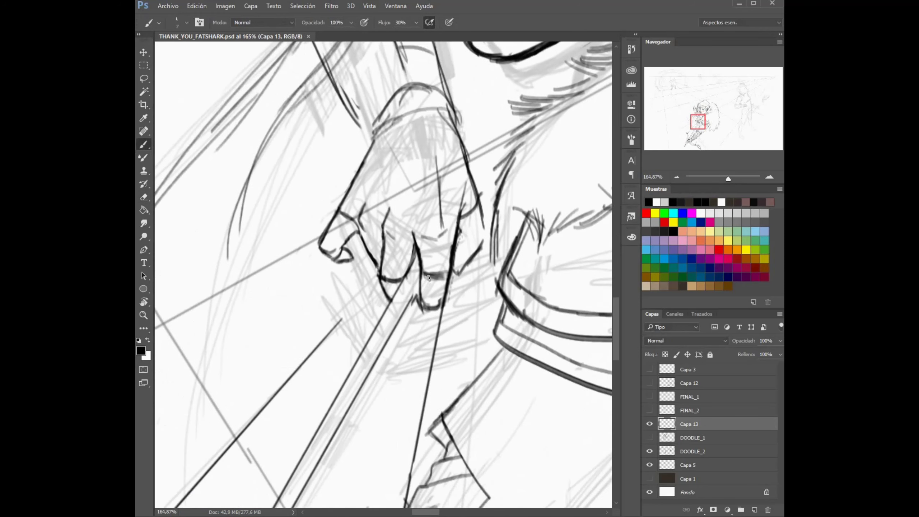
scroll(428, 278, "down", 2)
- Add dark hatching beside the hand and along the shaft, then lasso an area on the bow arm
left_click_drag(315, 232, 343, 308)
left_click_drag(449, 202, 349, 328)
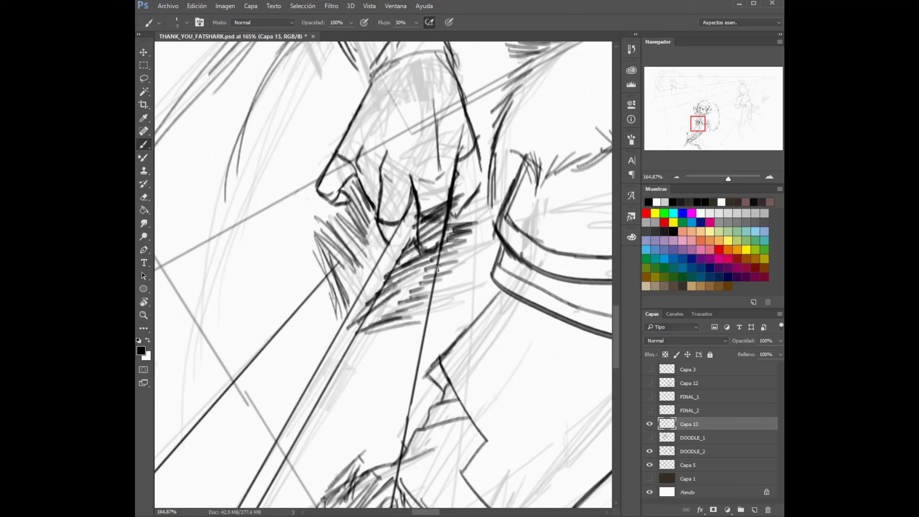
left_click_drag(448, 188, 421, 217)
scroll(434, 203, "down", 5)
scroll(398, 254, "up", 3)
key("l")
left_click_drag(385, 277, 340, 347)
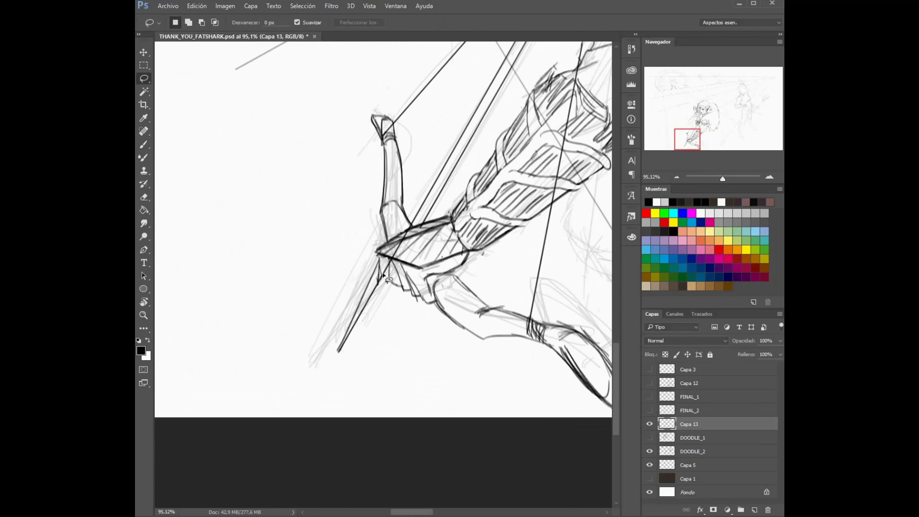
- Merge Capa 13 and Capa 14 into one layer with Combinar capas
key("v")
right_click(660, 424)
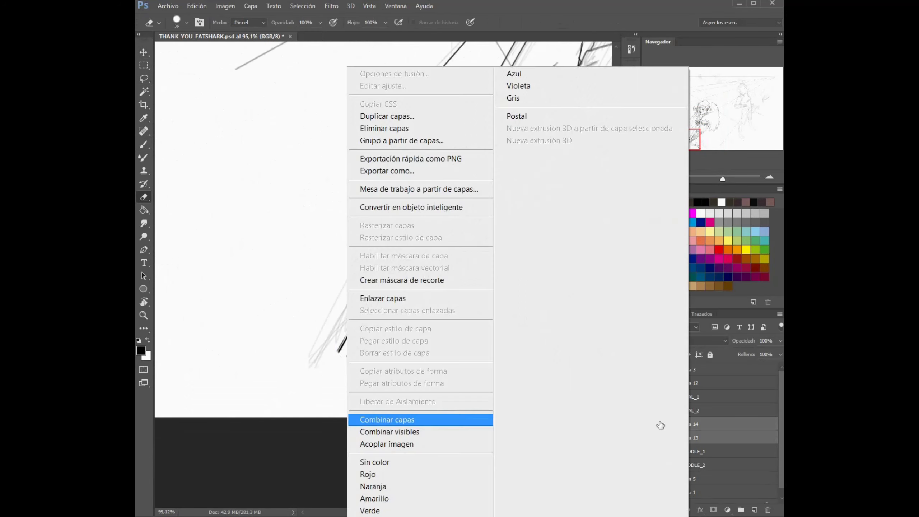
left_click(419, 418)
key("b")
- Add thin strokes at the bow tip and free-transform them, then hide DOODLE_2
scroll(383, 253, "up", 2)
left_click_drag(309, 309, 315, 377)
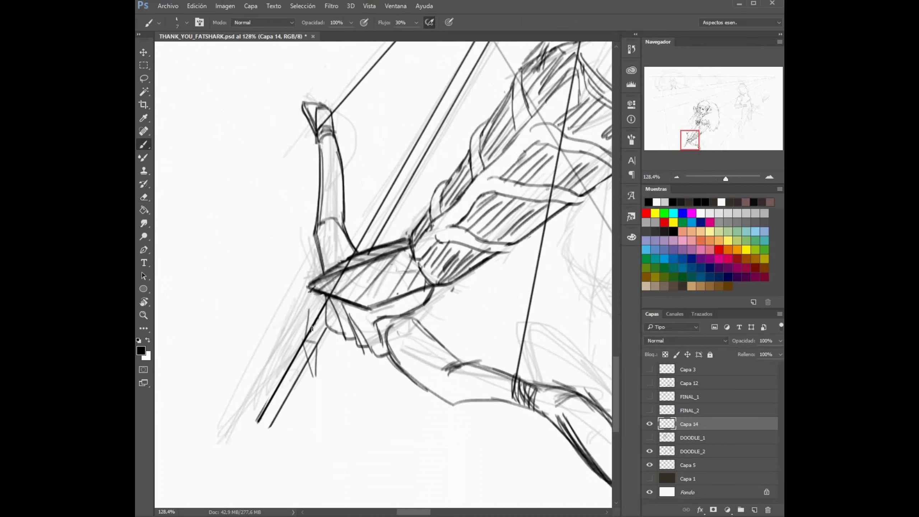
scroll(312, 378, "down", 2)
scroll(311, 379, "up", 2)
key("l")
mouse_move(334, 198)
left_mouse_down()
mouse_move(328, 315)
mouse_move(241, 380)
left_mouse_up()
key("ctrl+t")
key("Return")
key("ctrl+0")
key("b")
left_click(649, 451)
left_click_drag(715, 178, 722, 178)
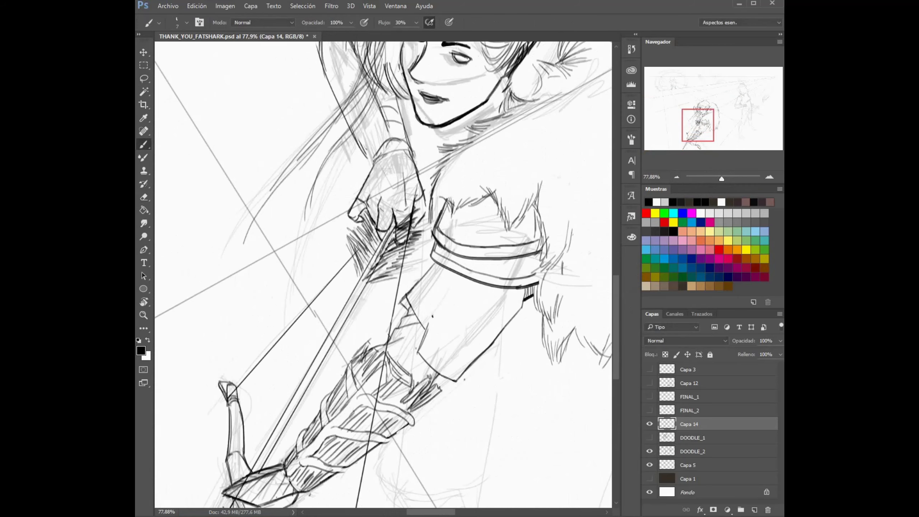
- Erase the inner hood sketch lines and the hair strokes right of the face
left_click_drag(697, 125, 701, 110)
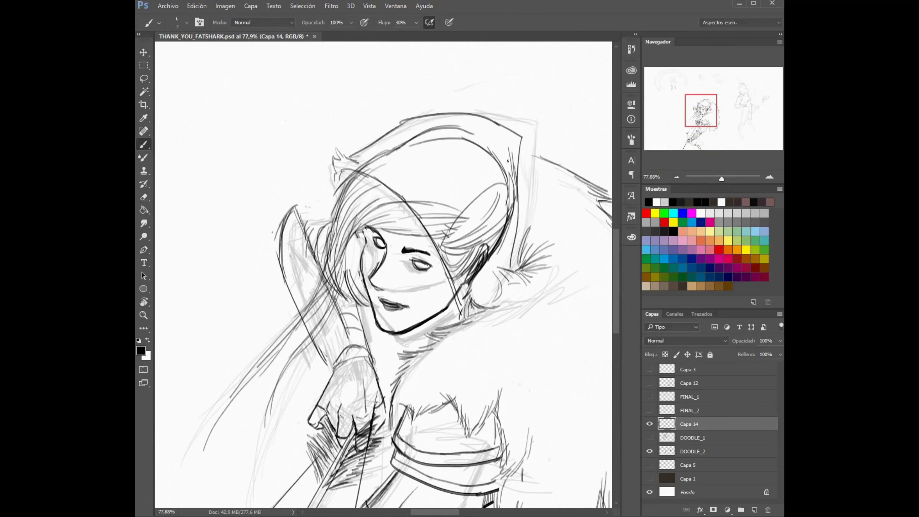
left_click_drag(361, 161, 504, 165)
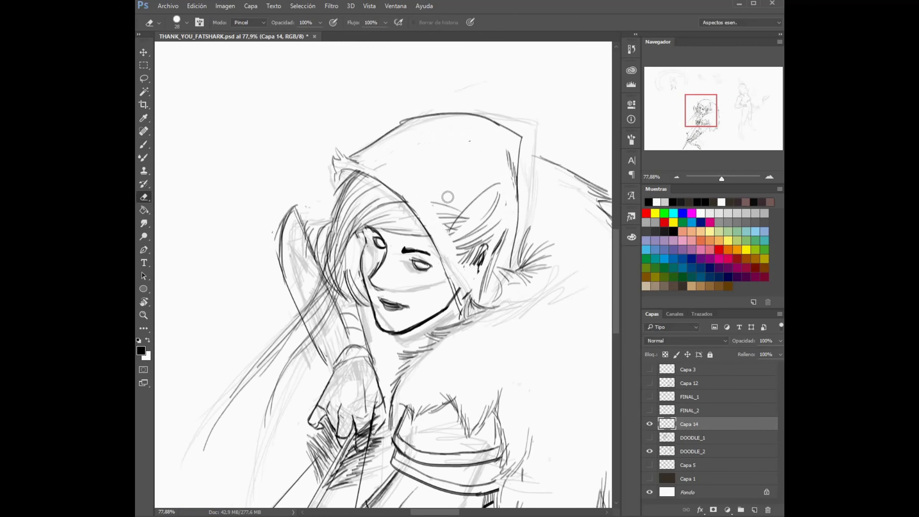
left_click_drag(448, 197, 421, 141)
left_click_drag(496, 206, 528, 224)
key("b")
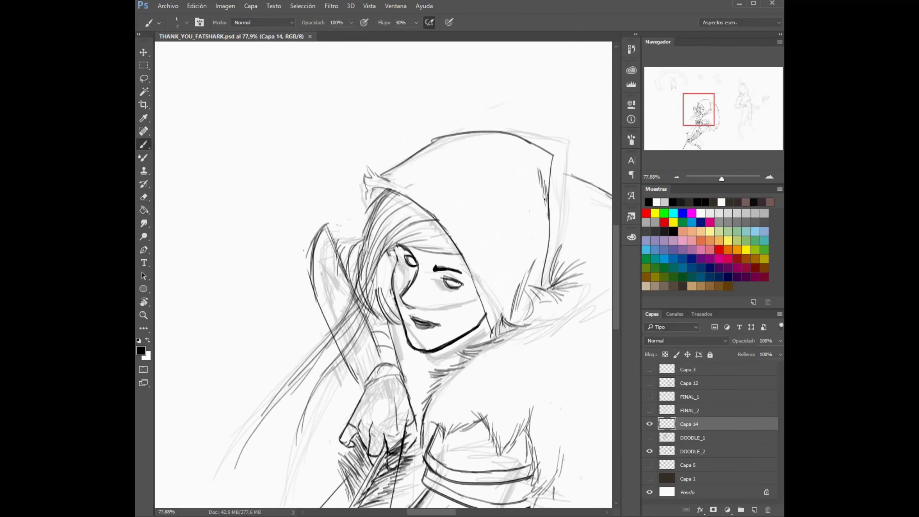
scroll(440, 140, "up", 3, "alt")
- Remove the old hood line, draw a higher hood stroke and ink the cheek line
key("l")
left_click_drag(463, 51, 518, 55)
key("ctrl+d")
key("e")
mouse_move(469, 362)
left_mouse_down()
mouse_move(378, 192)
mouse_move(421, 217)
left_mouse_up()
key("b")
left_click_drag(457, 347, 459, 248)
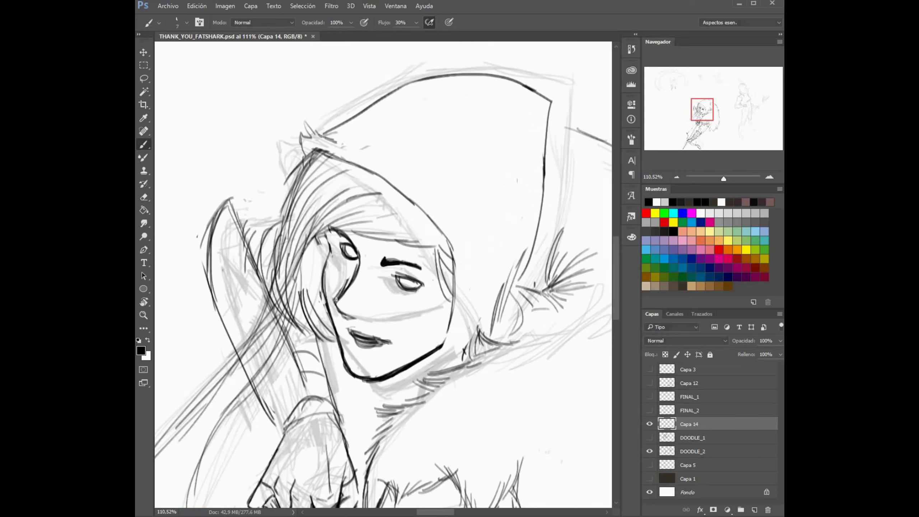
- Erase the lips below the mask and undo the thick eyebrow stroke
key("ctrl+z")
left_click_drag(411, 318, 371, 291)
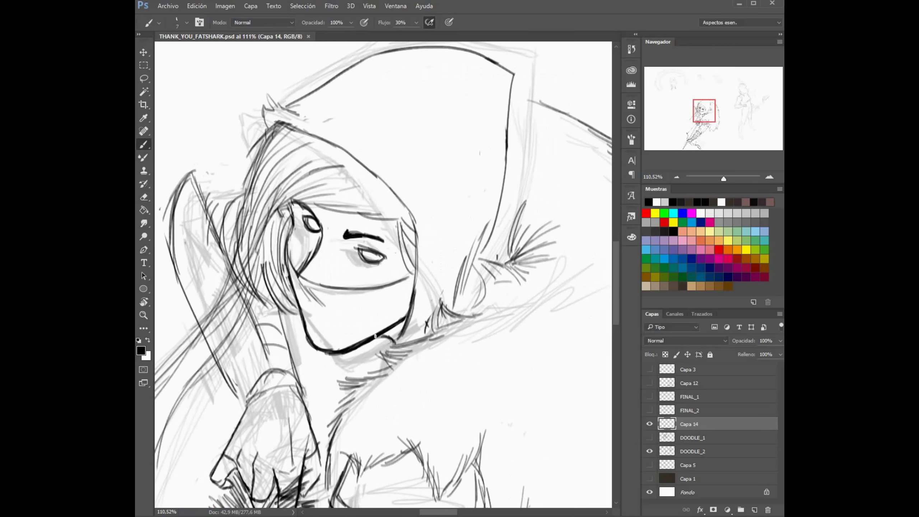
scroll(326, 265, "down", 2)
scroll(329, 219, "up", 3)
key("ctrl+z")
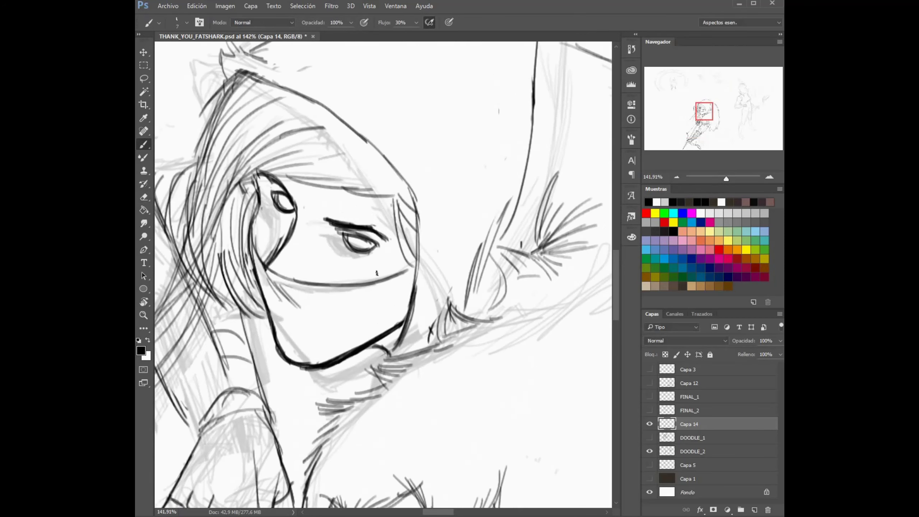
- Delete the selected inked eye, erase part of the other eye, and save the file
key("m")
left_click_drag(327, 226, 380, 271)
key("Delete")
key("ctrl+d")
key("e")
left_click_drag(286, 188, 291, 198)
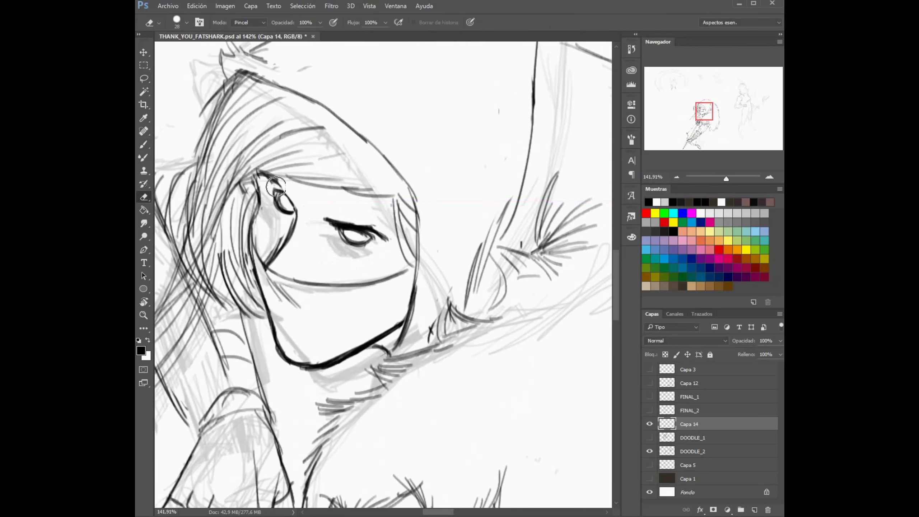
key("ctrl+s")
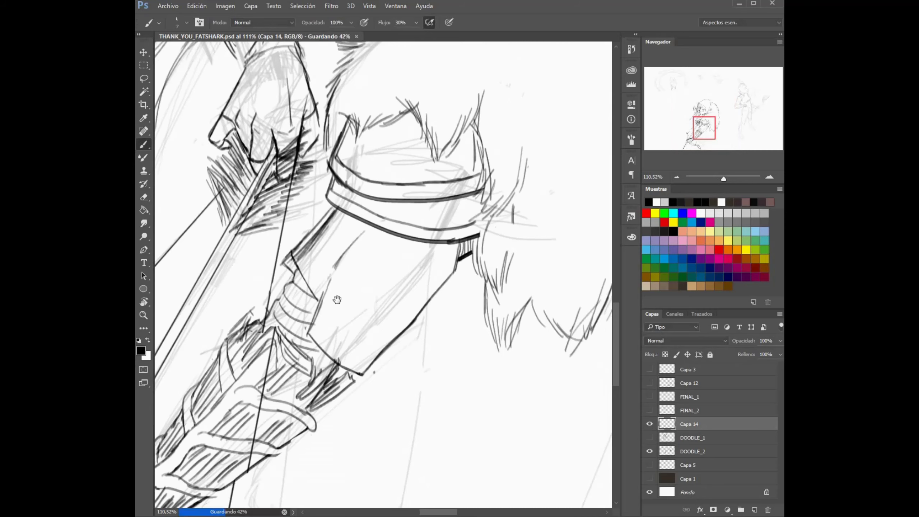
- Erase the grey bracer line and redraw the bracer's lower edge as a cleaner ink line
left_click_drag(376, 261, 346, 304)
key("b")
left_click_drag(339, 304, 324, 366)
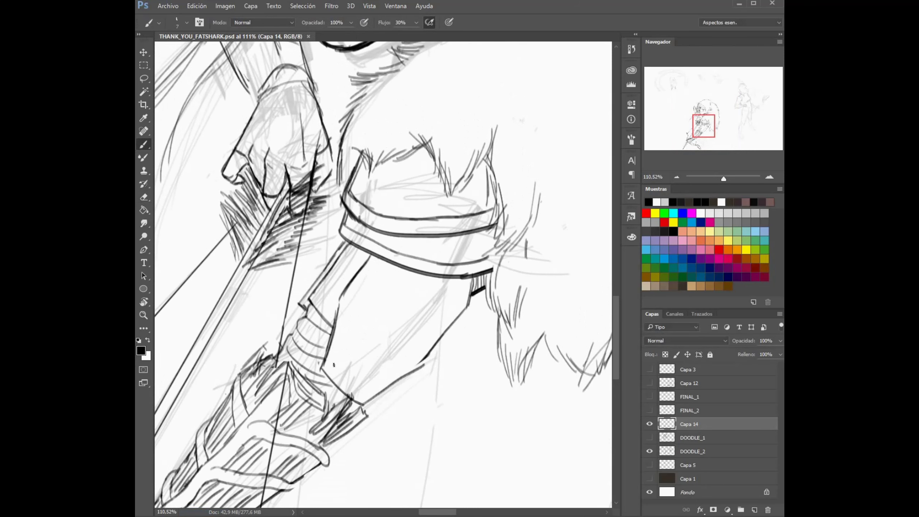
key("ctrl+z")
mouse_move(335, 295)
left_mouse_down()
mouse_move(342, 396)
mouse_move(426, 359)
left_mouse_up()
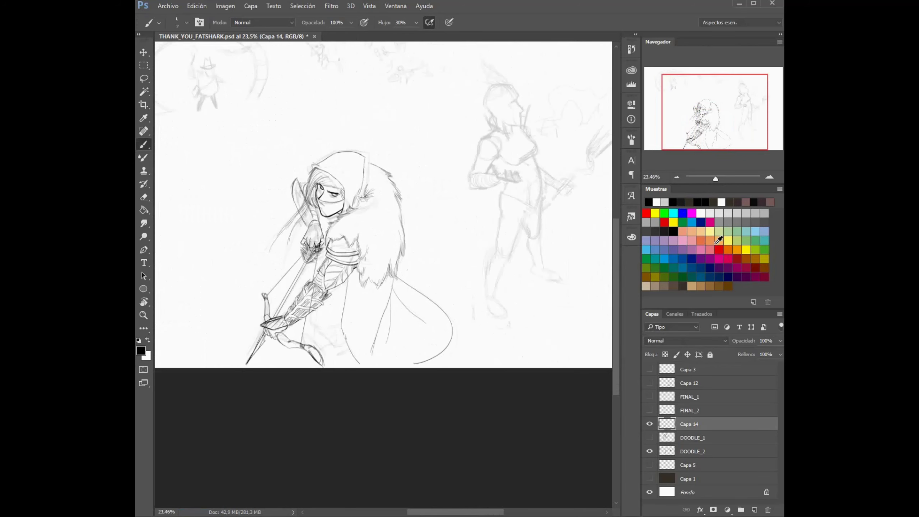
- Shift the lassoed hooded head slightly to the right with Free Transform
left_click_drag(385, 149, 275, 348)
key("ctrl+t")
left_click_drag(446, 237, 463, 235)
key("Return")
key("ctrl+d")
key("b")
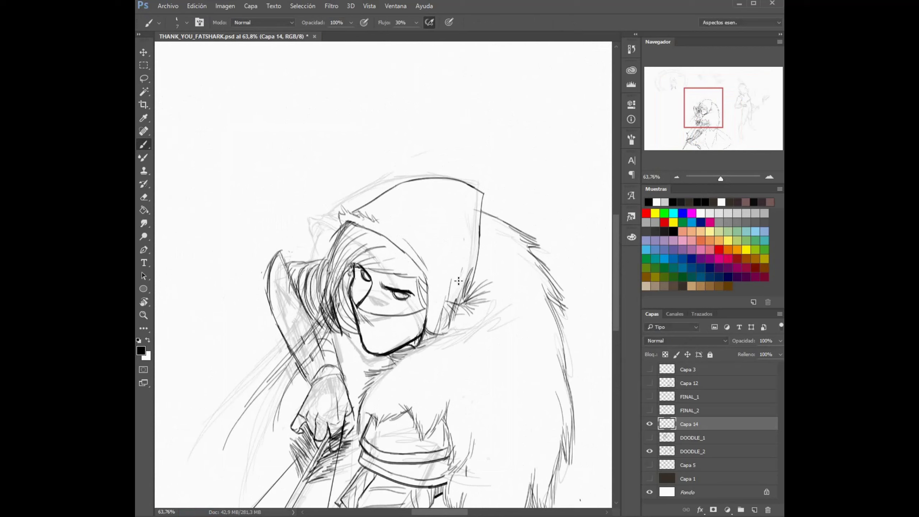
- Hide the DOODLE_2 sketch layer to check the clean ink lines
left_click(649, 451)
key("b")
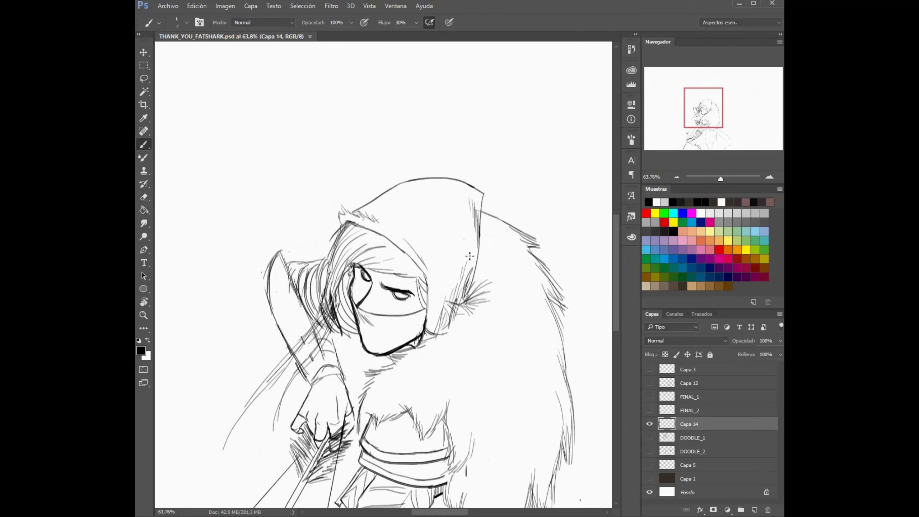
scroll(469, 256, "down", 5)
scroll(469, 255, "down", 5)
scroll(390, 248, "up", 3)
- Lasso the hatching beside the hand and nudge it up and right
key("l")
left_click_drag(365, 250, 434, 262)
key("ctrl+d")
key("b")
left_click_drag(722, 181, 720, 181)
- Turn the DOODLE_2 layer's visibility back on beneath the inked bow arm and bracer
key("e")
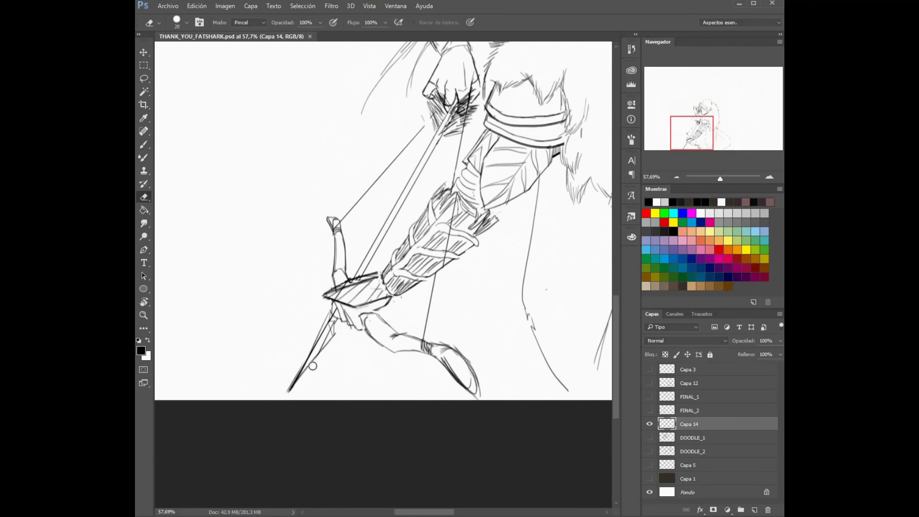
scroll(389, 255, "up", 5)
left_click(649, 451)
key("b")
scroll(434, 272, "down", 3)
scroll(455, 297, "up", 3)
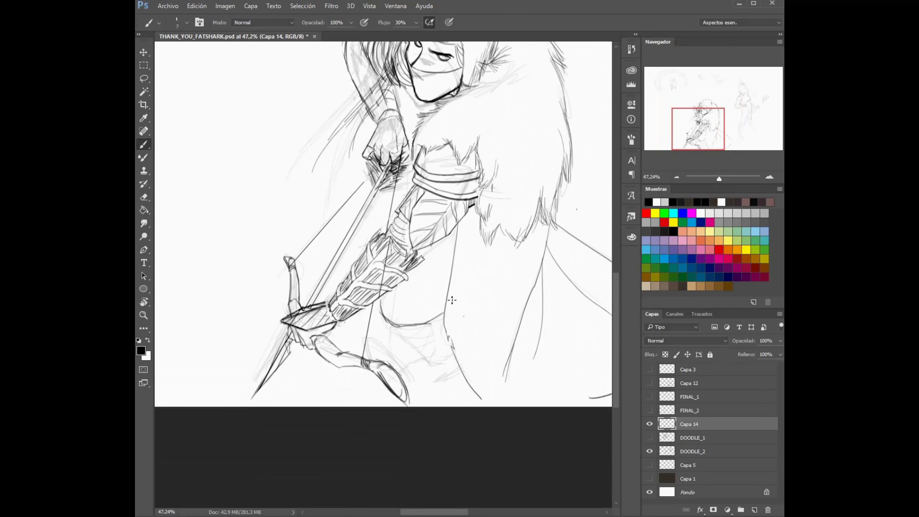